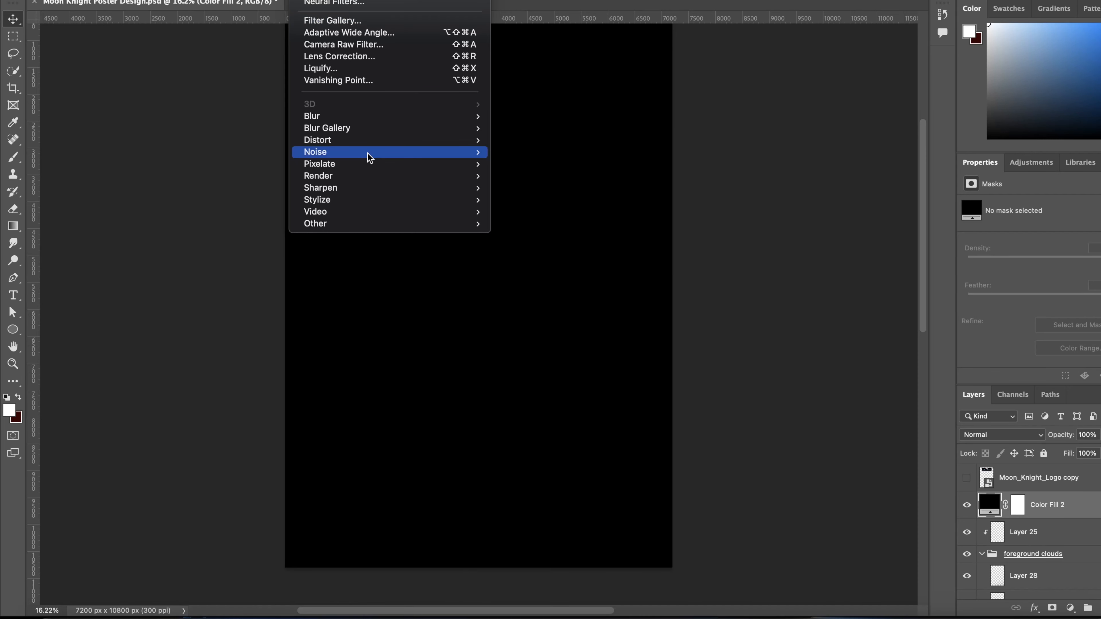
Add about 49.5% monochromatic Gaussian noise to the black Color Fill 2 layer and set its blend mode to Screen.
{"action": "mouse_move", "coordinate": [369, 159]}
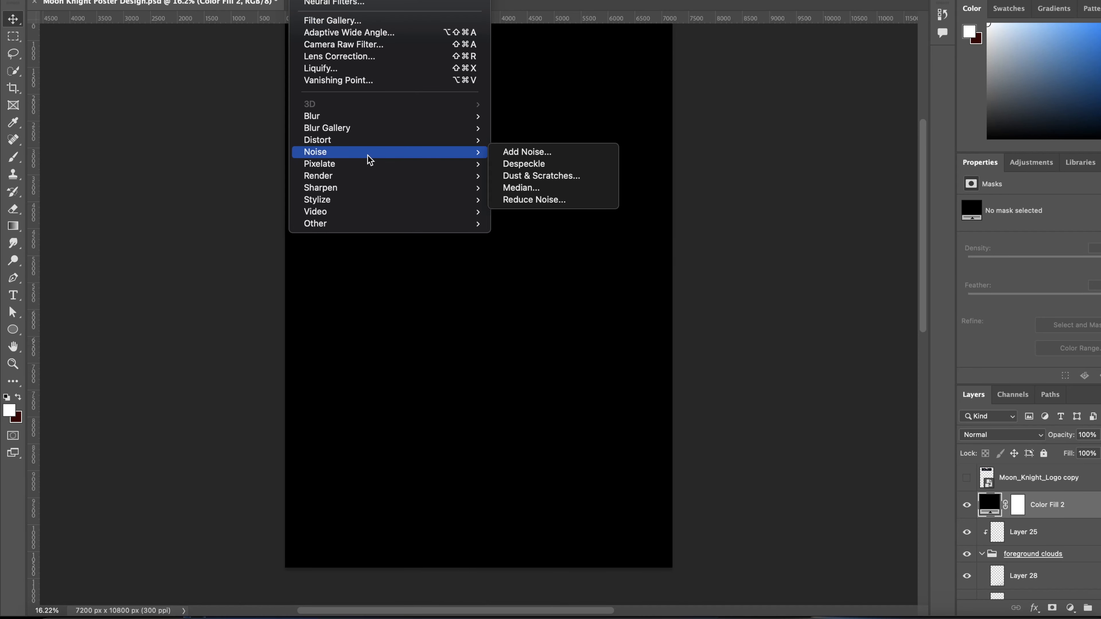
{"action": "left_click", "coordinate": [538, 155]}
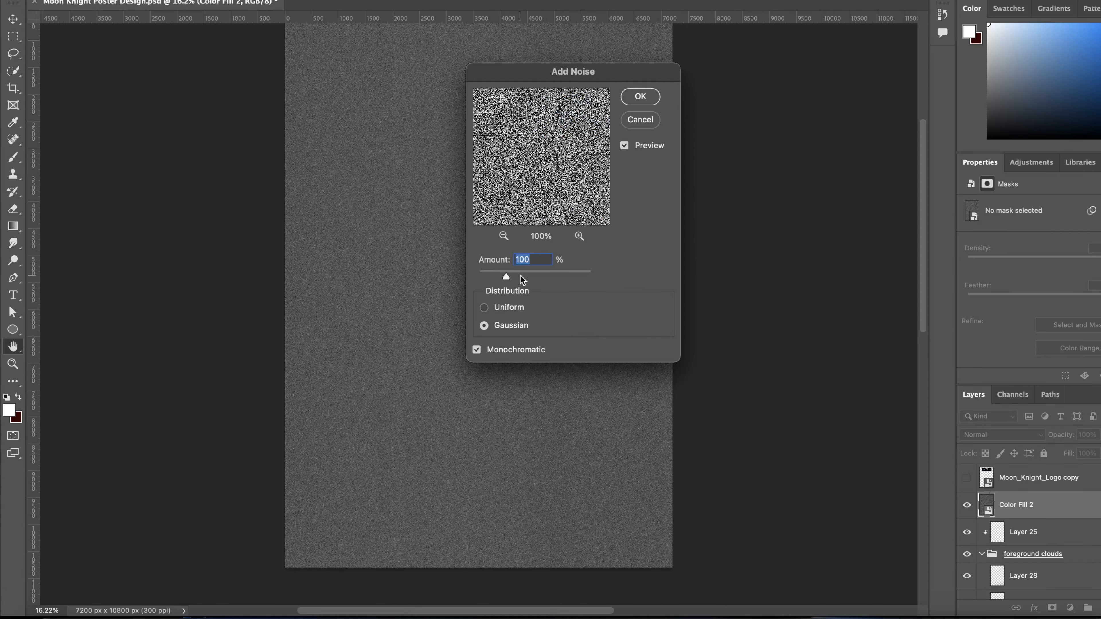
{"action": "left_click_drag", "start_coordinate": [521, 275], "coordinate": [571, 278]}
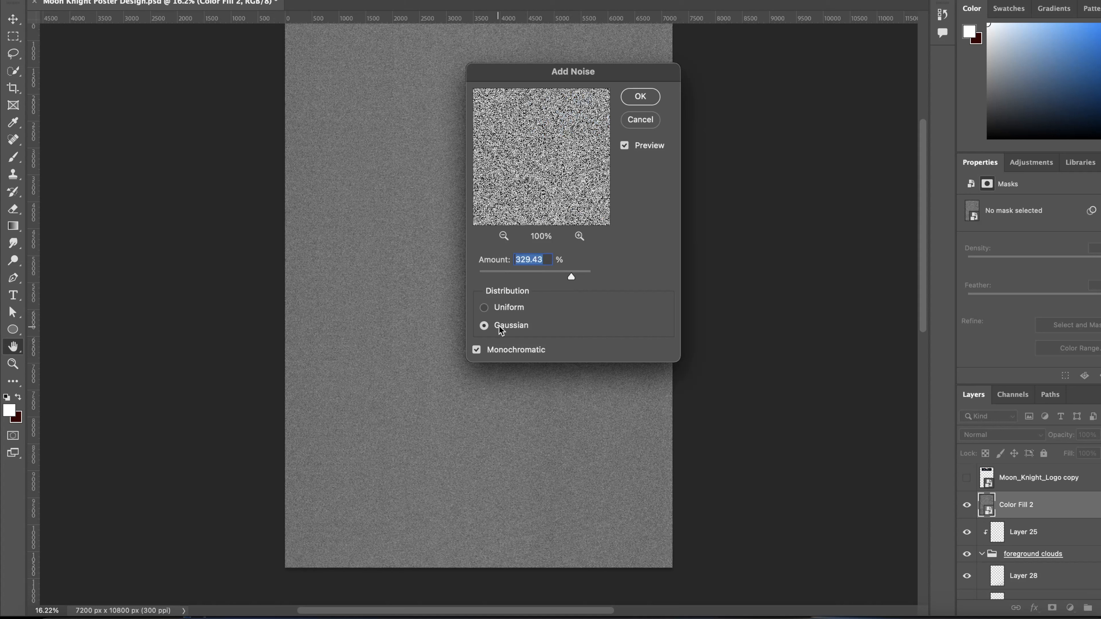
{"action": "left_click", "coordinate": [504, 304]}
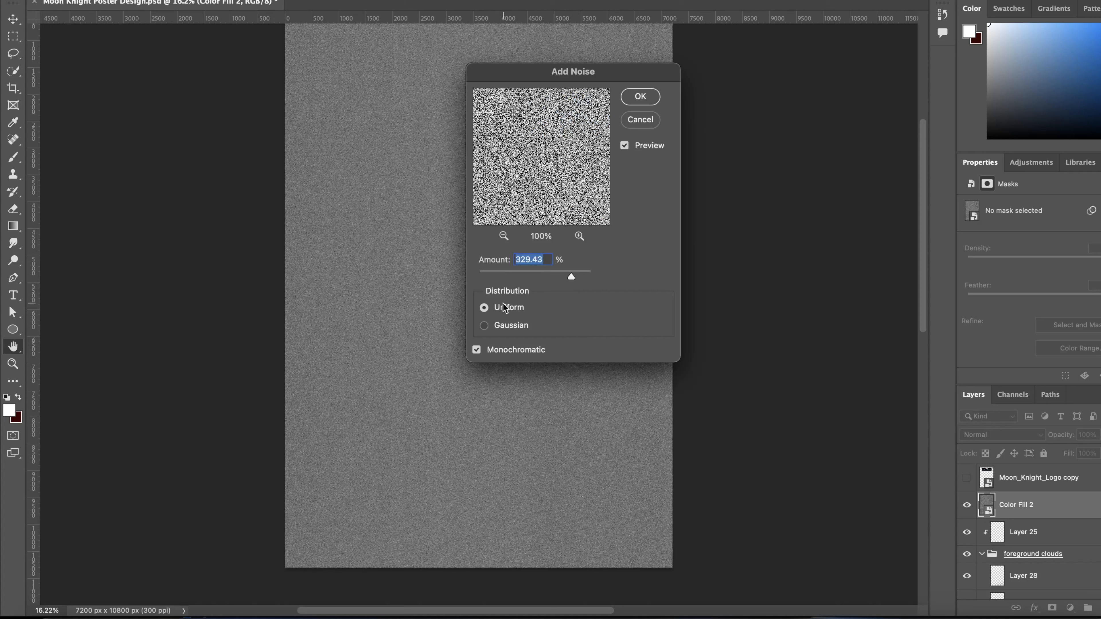
{"action": "left_click", "coordinate": [503, 324]}
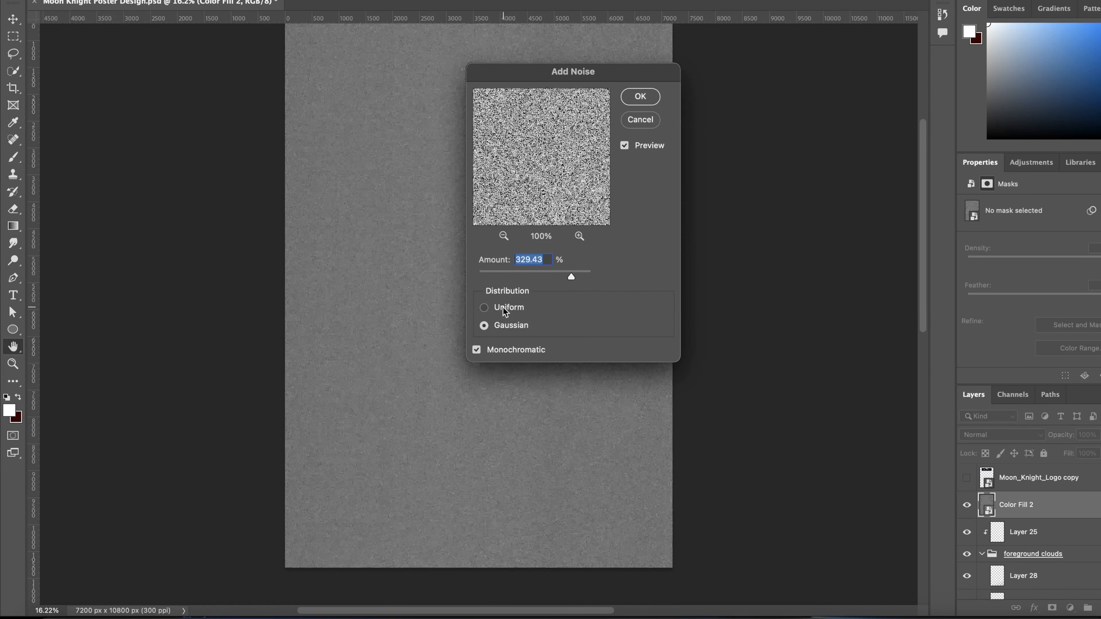
{"action": "left_click", "coordinate": [503, 307]}
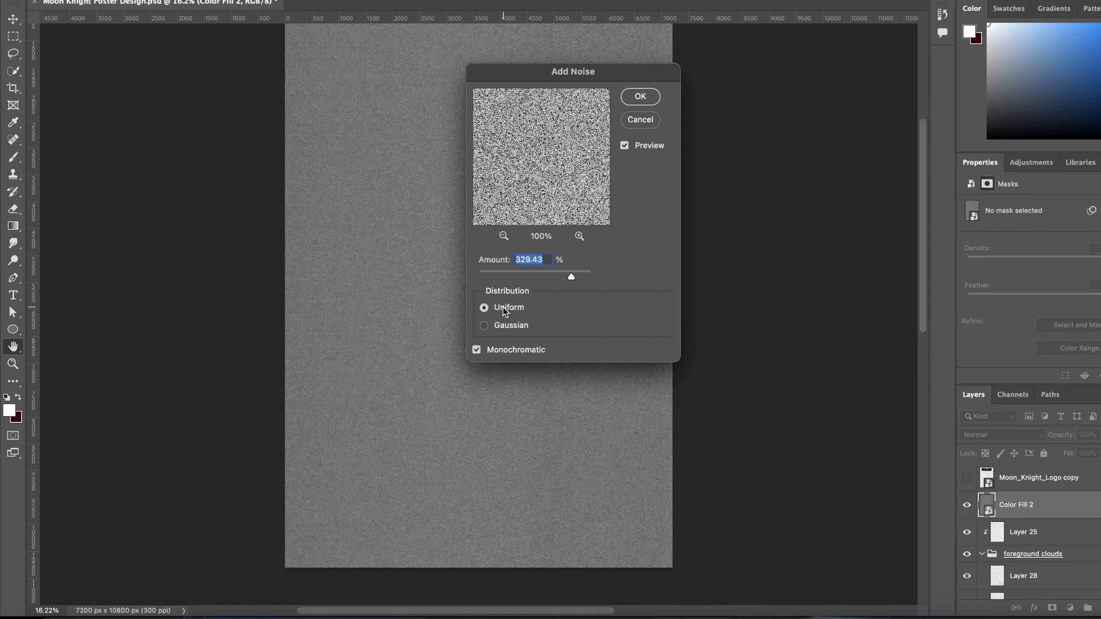
{"action": "left_click", "coordinate": [503, 324]}
{"action": "left_click", "coordinate": [526, 271]}
{"action": "left_click_drag", "start_coordinate": [526, 271], "coordinate": [506, 278]}
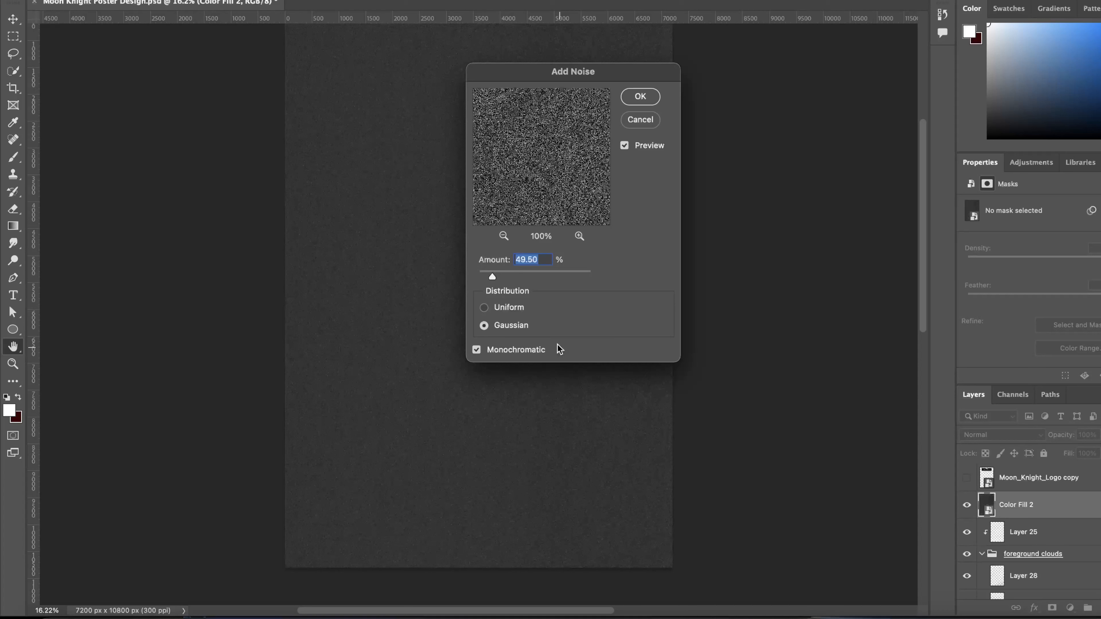
{"action": "left_click", "coordinate": [641, 96]}
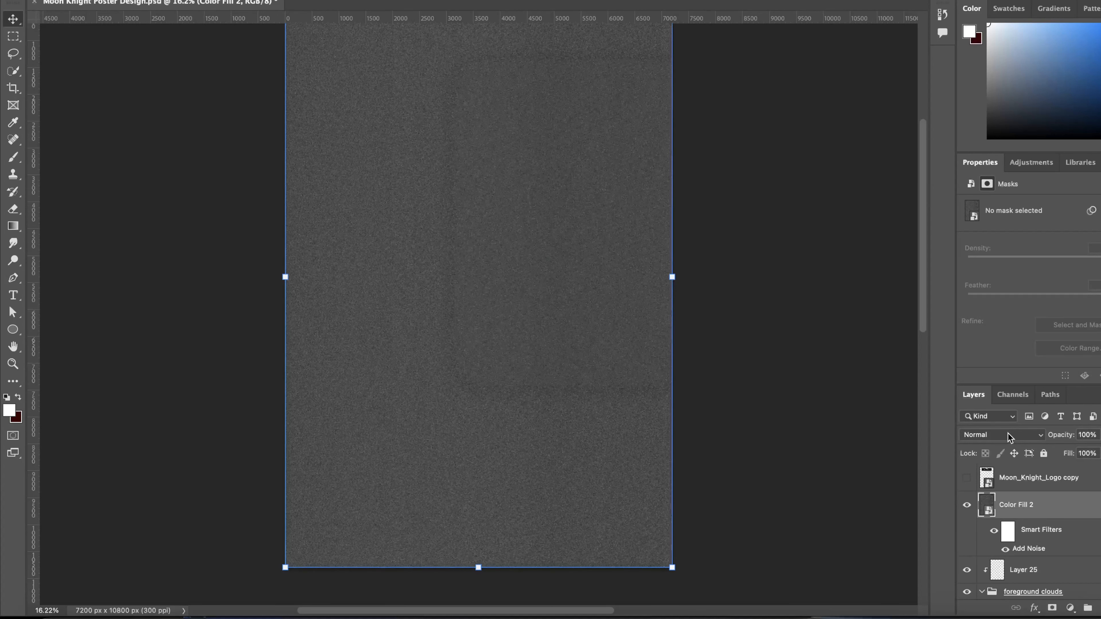
{"action": "left_click", "coordinate": [1008, 436]}
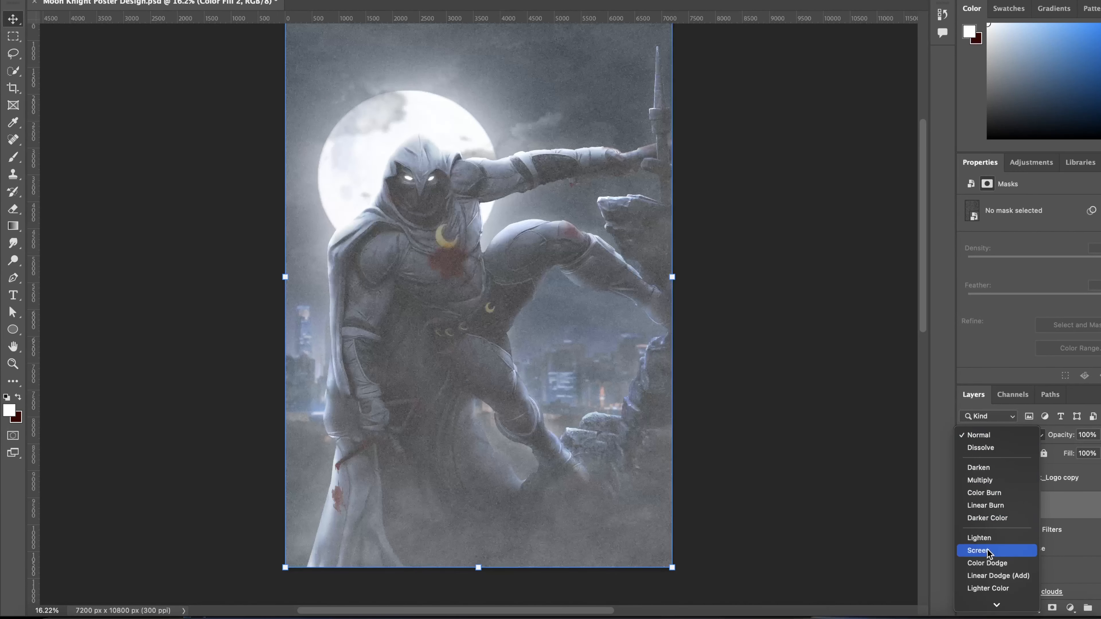
{"action": "left_click", "coordinate": [993, 552]}
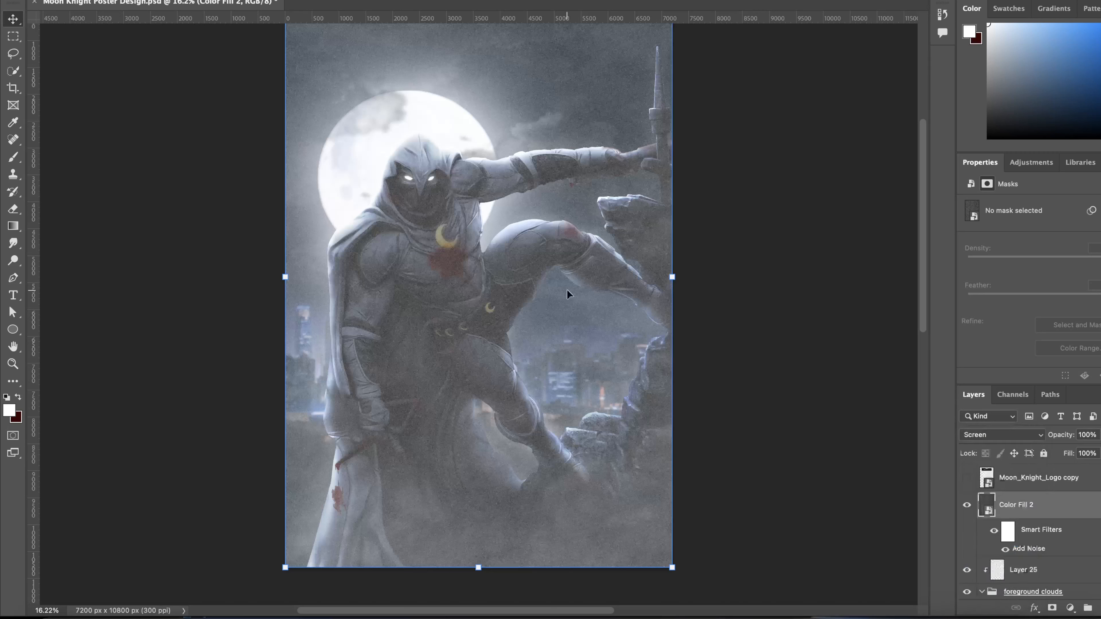
Apply Motion Blur to the noise layer at an angle of -60°, adjusting the distance until the noise forms slanted rain streaks.
{"action": "left_click", "coordinate": [303, 0]}
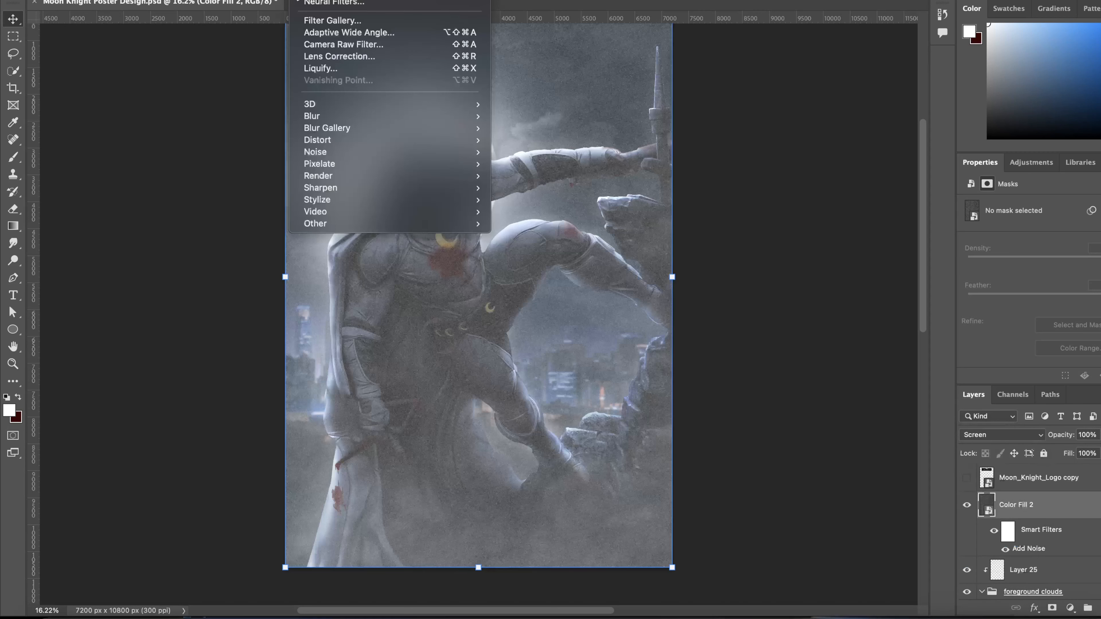
{"action": "mouse_move", "coordinate": [371, 117]}
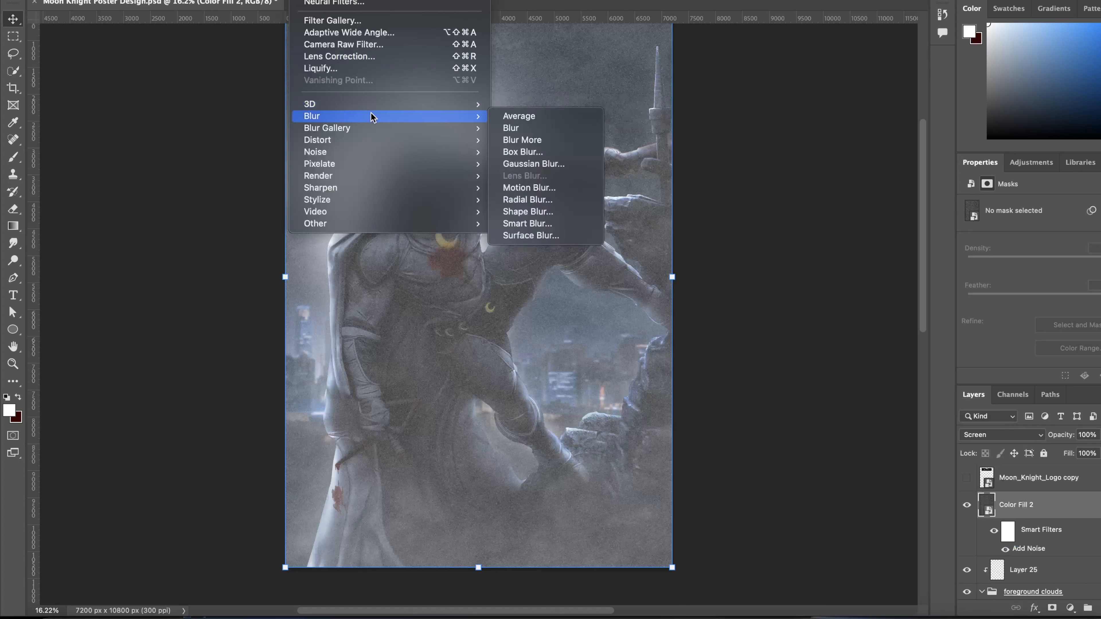
{"action": "left_click", "coordinate": [541, 188]}
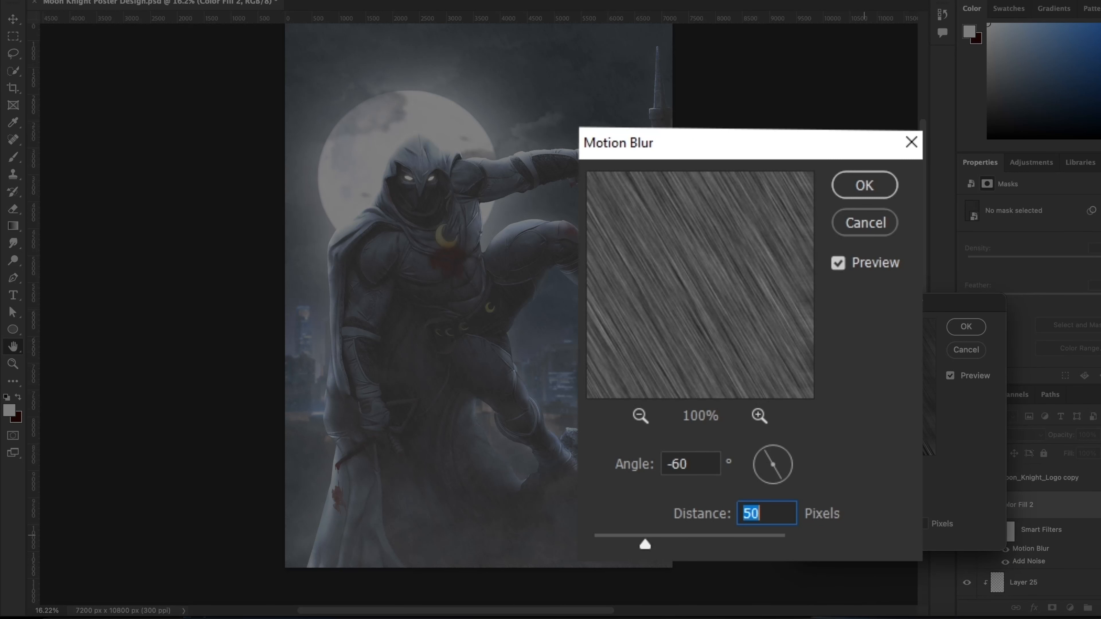
{"action": "left_click_drag", "start_coordinate": [646, 545], "coordinate": [610, 543]}
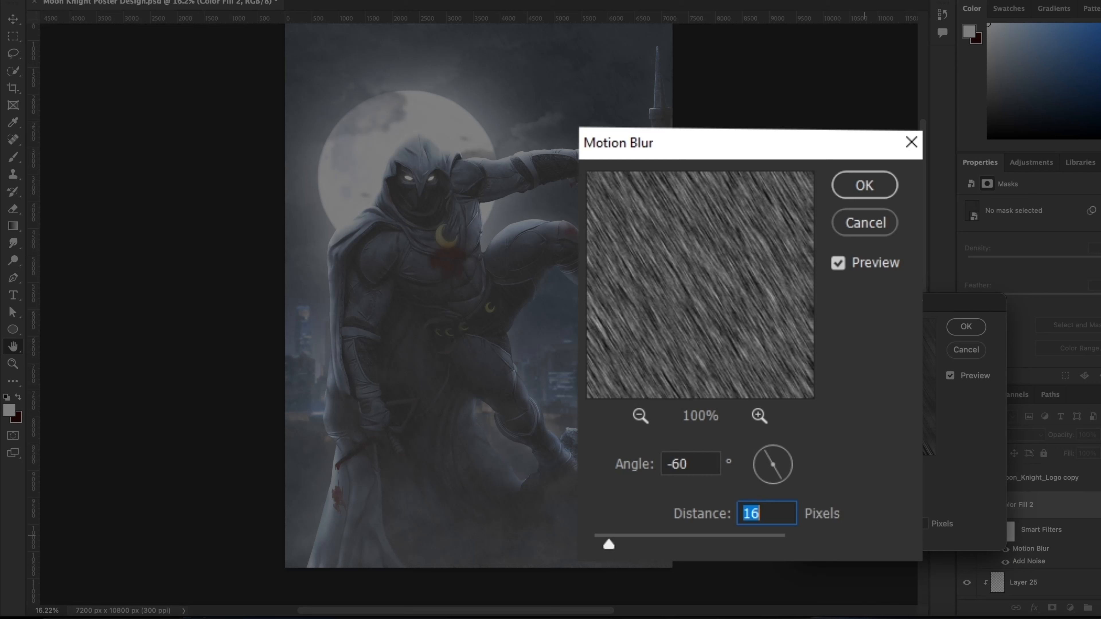
{"action": "left_click_drag", "start_coordinate": [609, 546], "coordinate": [675, 555]}
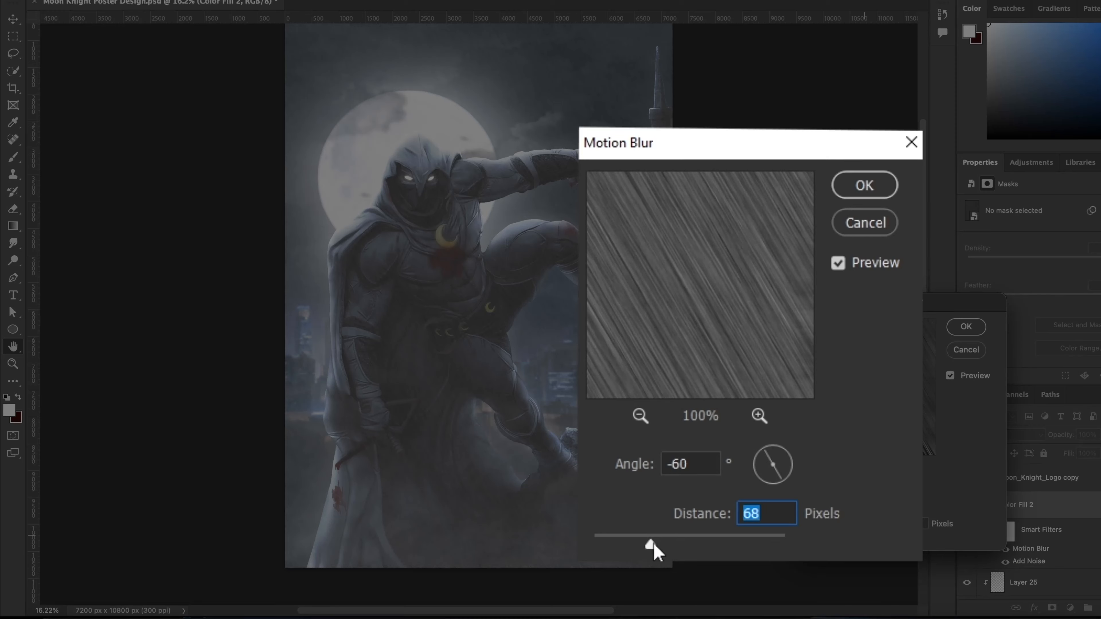
{"action": "left_click_drag", "start_coordinate": [654, 543], "coordinate": [649, 546]}
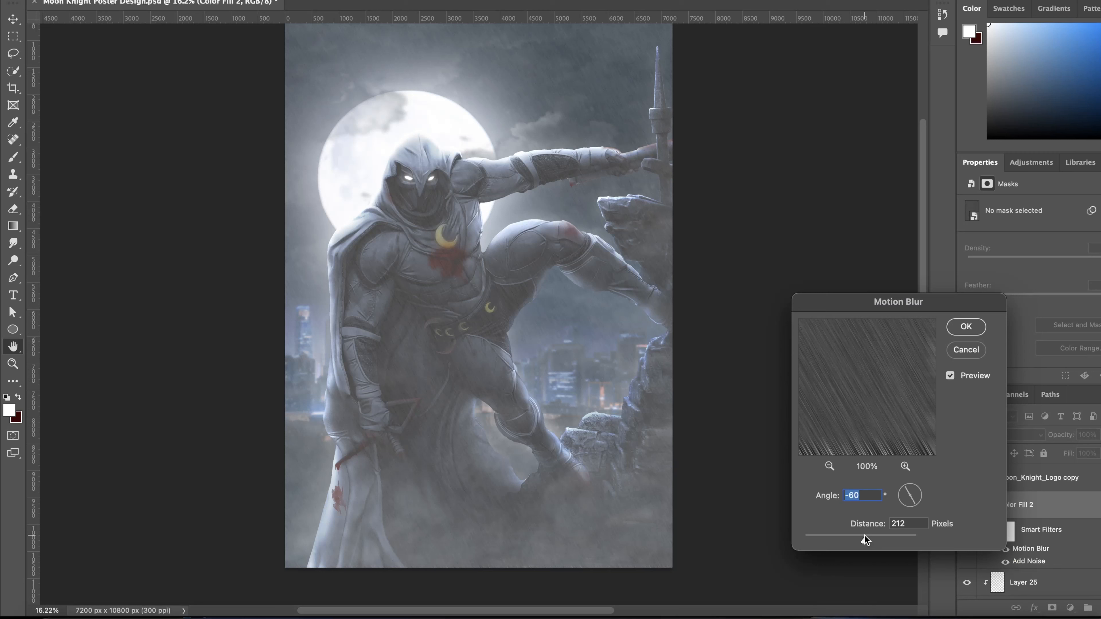
{"action": "left_click_drag", "start_coordinate": [865, 536], "coordinate": [858, 537]}
{"action": "left_click", "coordinate": [974, 324]}
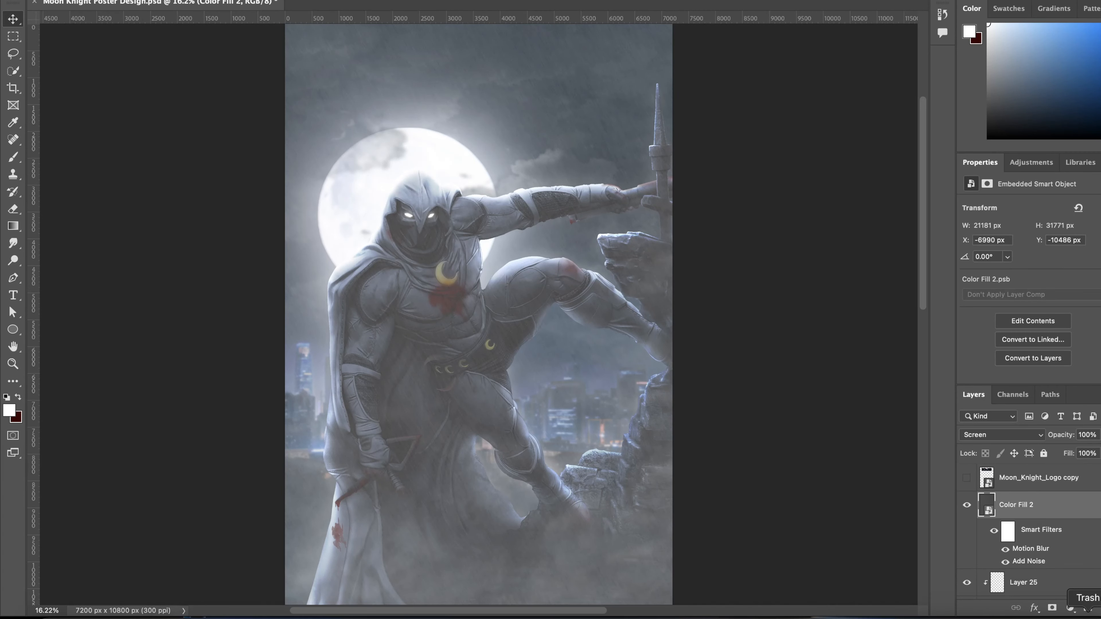
Add a Levels adjustment clipped to the Color Fill 2 layer and raise its black input level to 63.
{"action": "left_click", "coordinate": [1071, 608]}
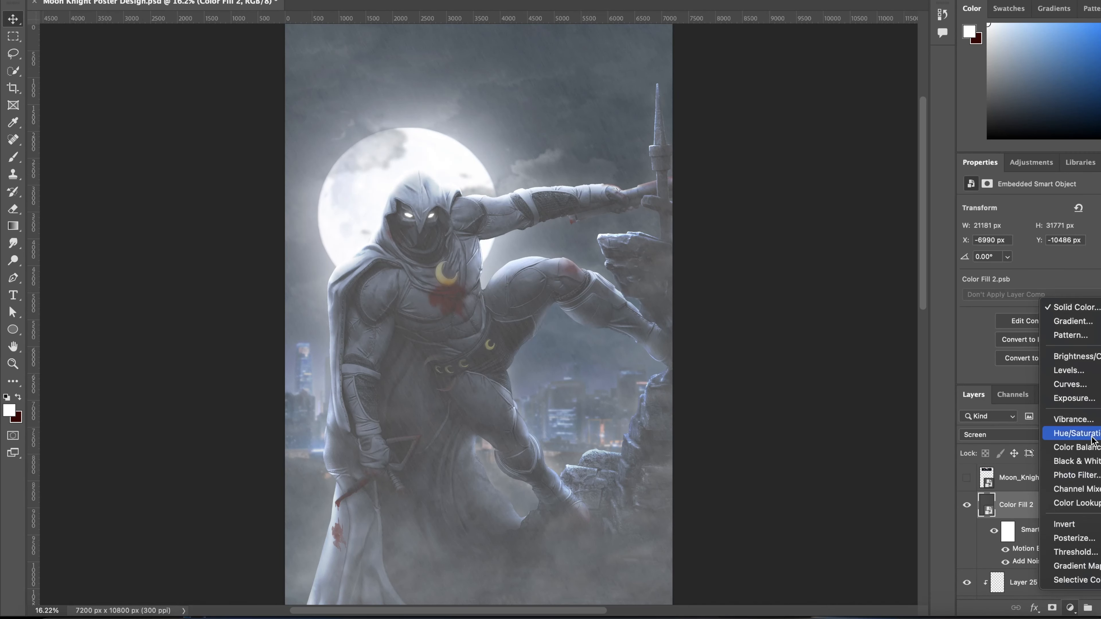
{"action": "left_click", "coordinate": [1069, 370]}
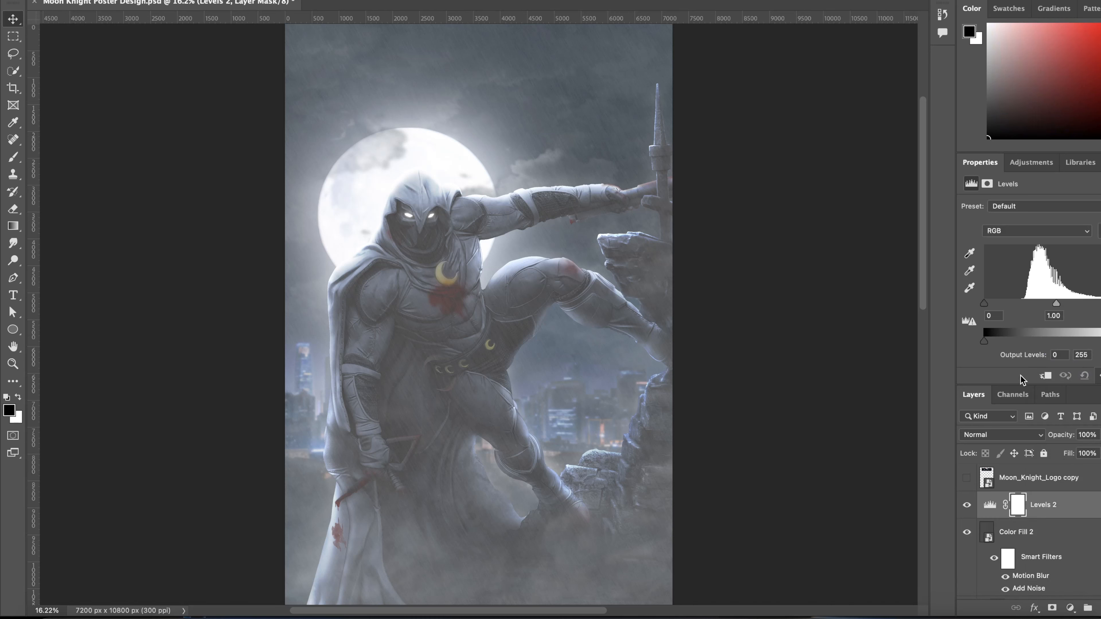
{"action": "left_click", "coordinate": [1046, 376]}
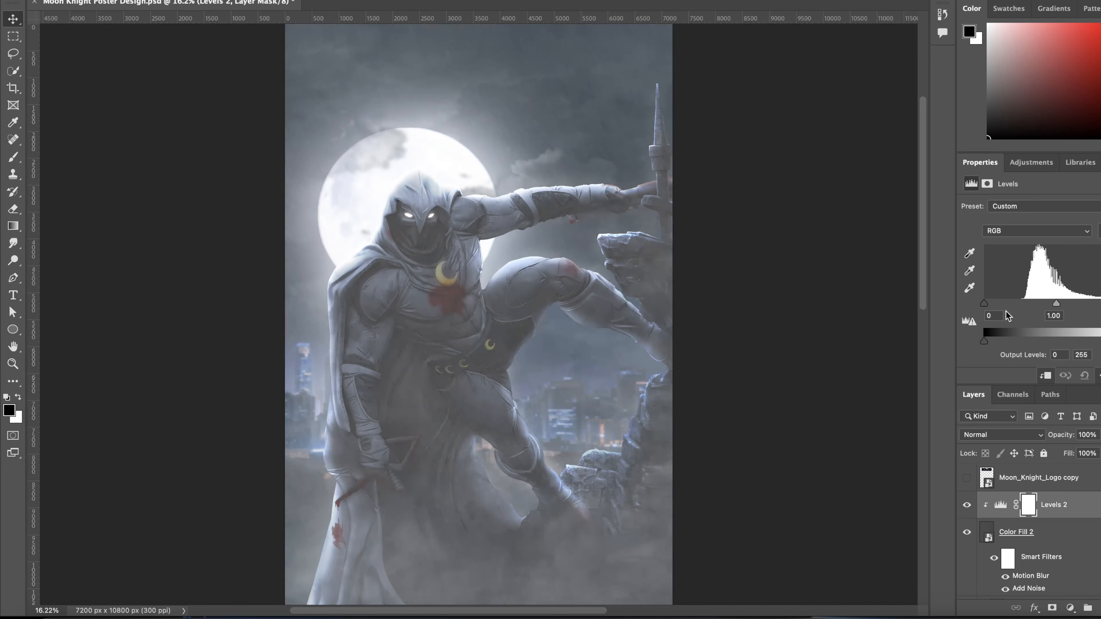
{"action": "left_click_drag", "start_coordinate": [984, 303], "coordinate": [1021, 316]}
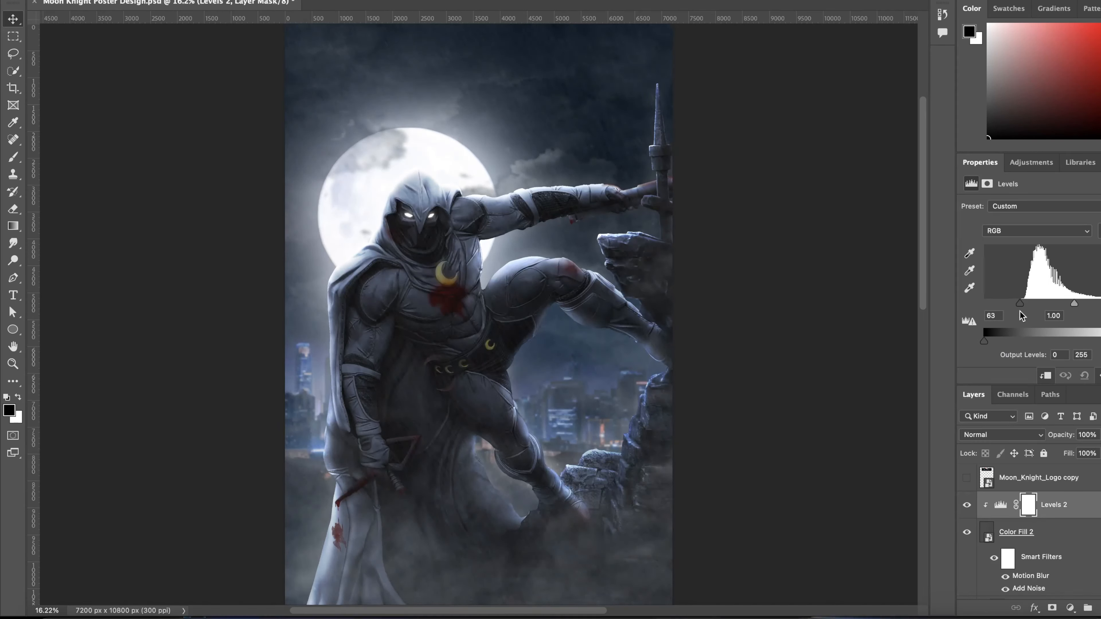
{"action": "left_click", "coordinate": [863, 428]}
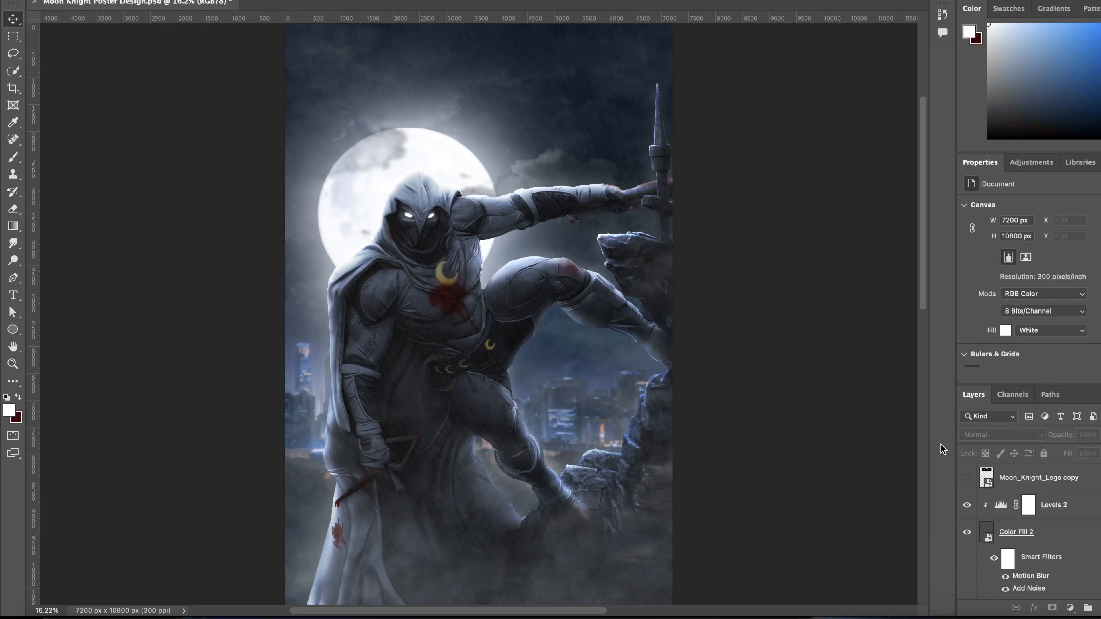
Group the Levels 2 and Color Fill 2 layers and name the group "mid background rain".
{"action": "left_click", "coordinate": [1056, 509]}
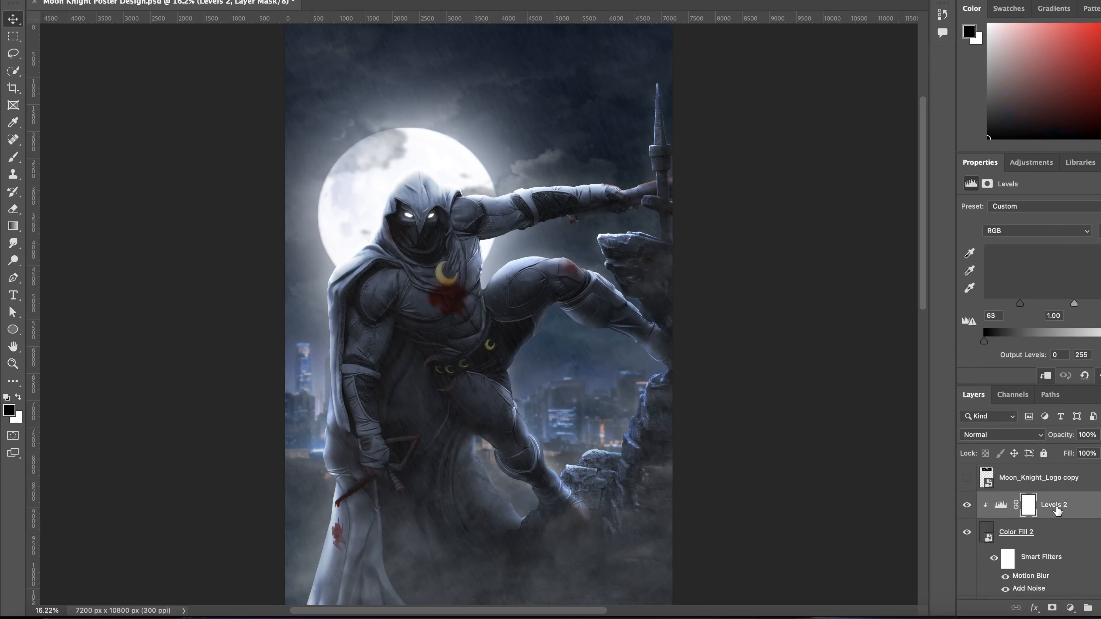
{"action": "left_click", "coordinate": [1046, 539], "text": "shift"}
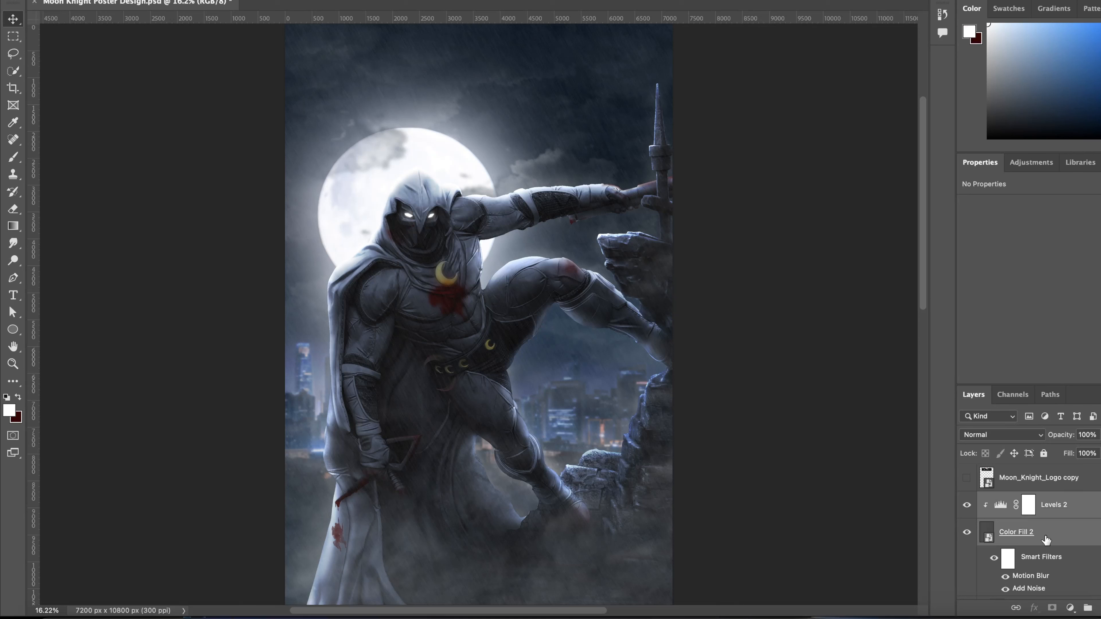
{"action": "key", "text": "super+g"}
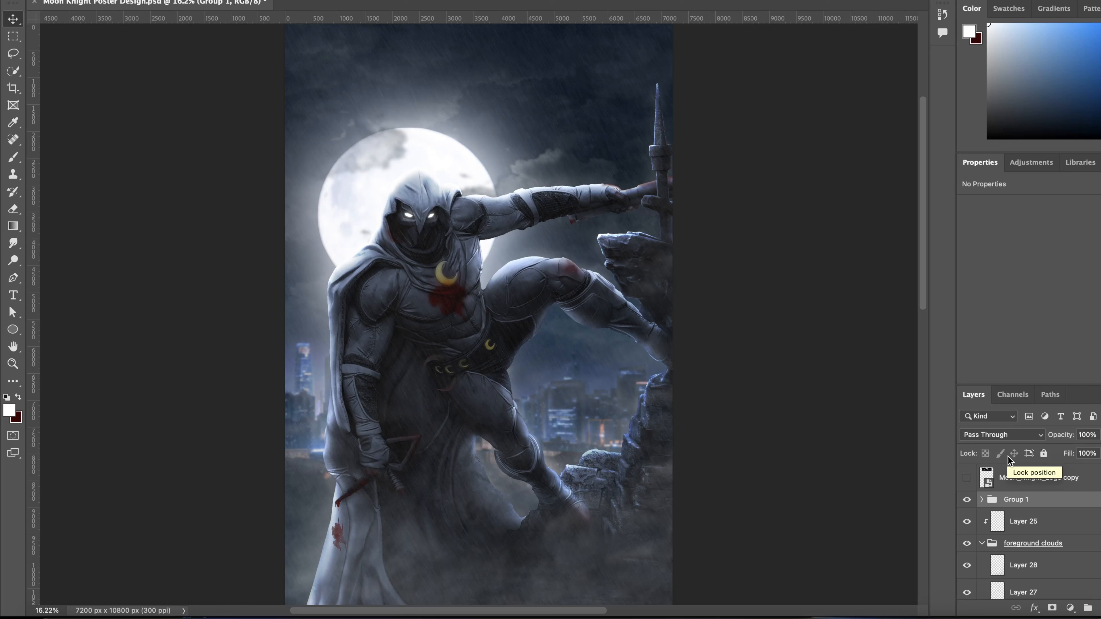
{"action": "double_click", "coordinate": [1027, 500]}
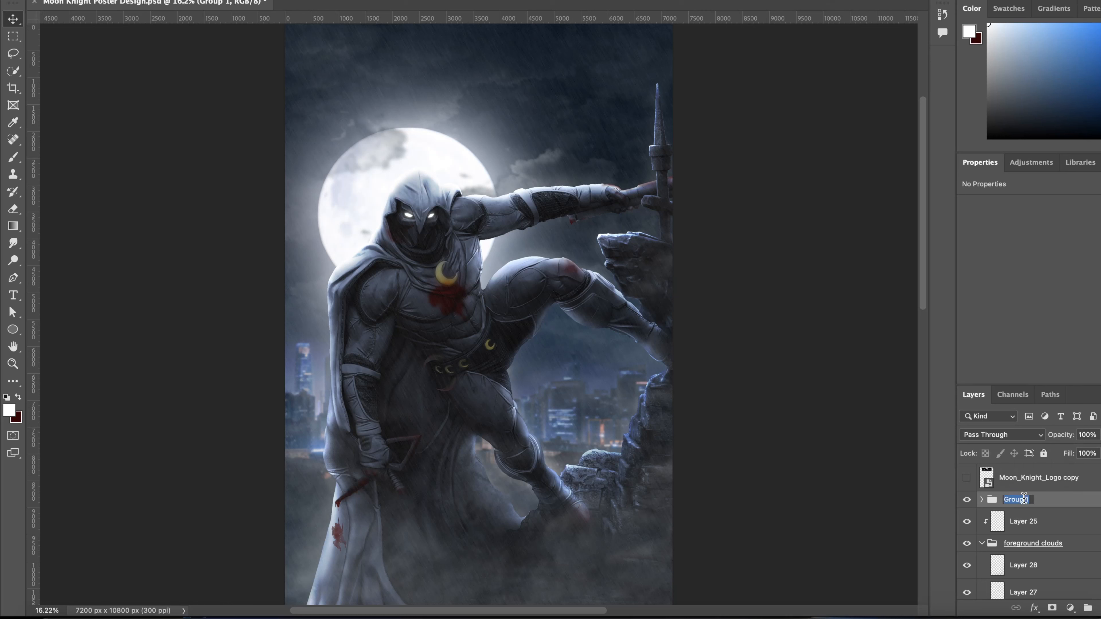
{"action": "type", "text": "mid background rain"}
{"action": "key", "text": "Return"}
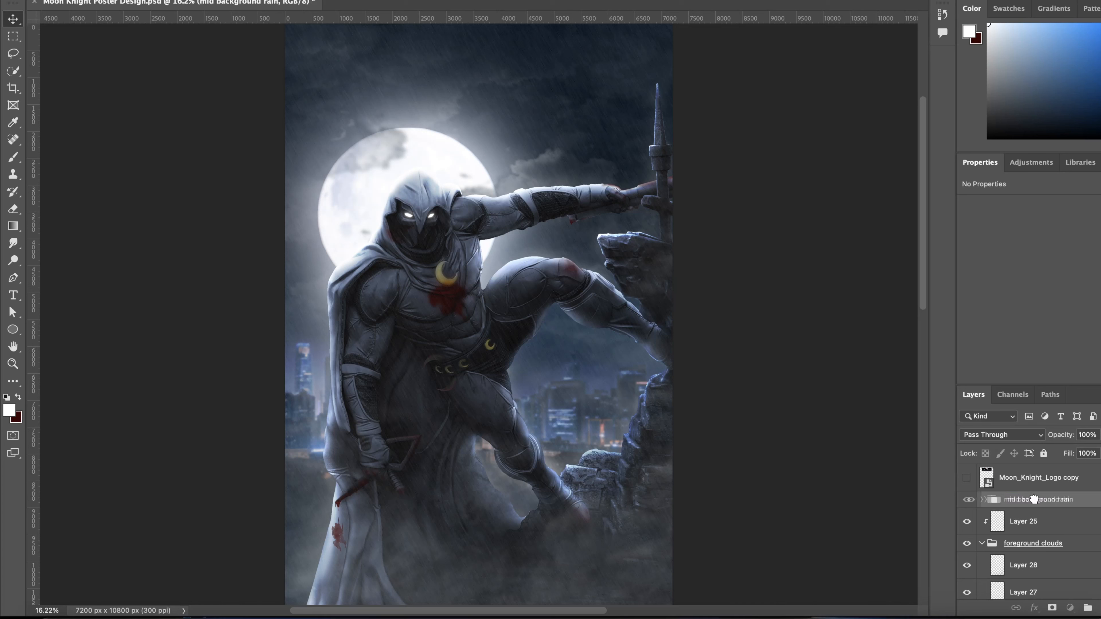
Place the mid background rain group and a duplicate of it directly above the moon knight glow layer.
{"action": "scroll", "coordinate": [1036, 501], "scroll_direction": "down", "scroll_amount": 15}
{"action": "left_click_drag", "start_coordinate": [1031, 500], "coordinate": [1080, 531]}
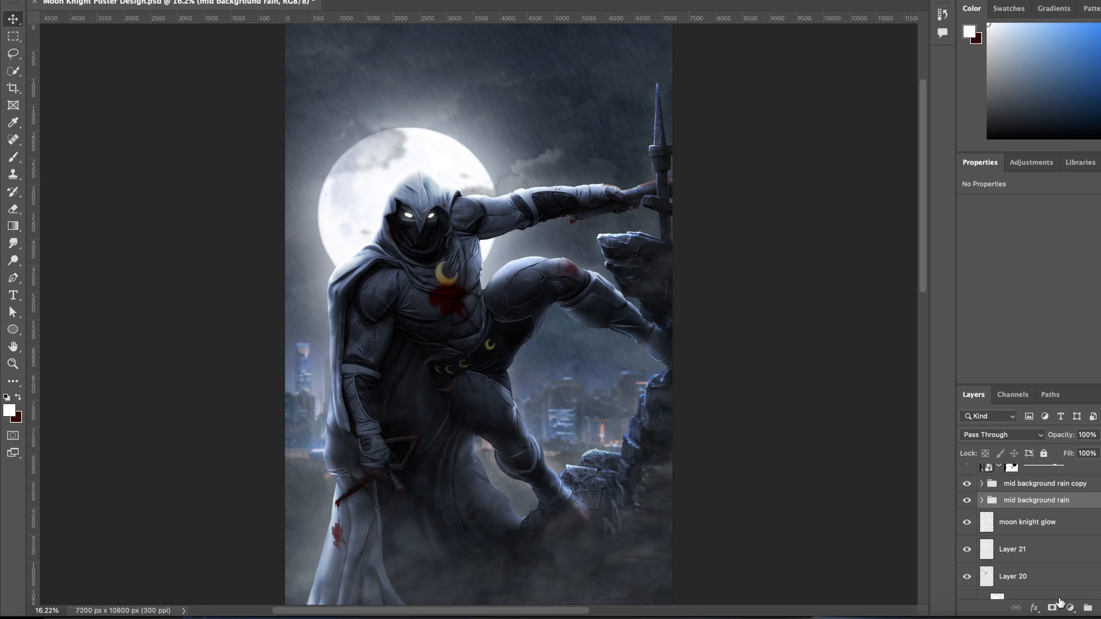
Add a layer mask to the mid background rain copy group and try a large black brush stroke across the sky.
{"action": "left_click", "coordinate": [1040, 485]}
{"action": "left_click", "coordinate": [1052, 607]}
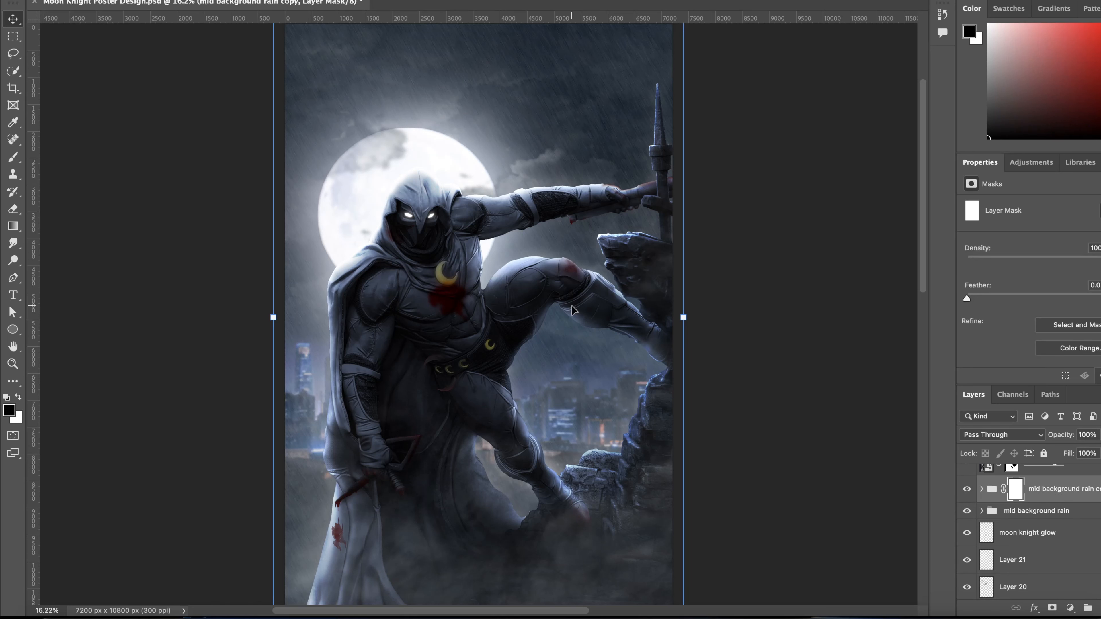
{"action": "key", "text": "b"}
{"action": "key", "text": "bracketright"}
{"action": "key", "text": "bracketright"}
{"action": "key", "text": "bracketright"}
{"action": "key", "text": "bracketright"}
{"action": "key", "text": "bracketright"}
{"action": "key", "text": "bracketright"}
{"action": "key", "text": "bracketright"}
{"action": "key", "text": "bracketright"}
{"action": "key", "text": "bracketright"}
{"action": "key", "text": "bracketright"}
{"action": "key", "text": "bracketright"}
{"action": "key", "text": "bracketright"}
{"action": "key", "text": "bracketright"}
{"action": "key", "text": "bracketright"}
{"action": "key", "text": "bracketright"}
{"action": "key", "text": "bracketright"}
{"action": "key", "text": "bracketright"}
{"action": "key", "text": "bracketright"}
{"action": "key", "text": "bracketright"}
{"action": "key", "text": "bracketright"}
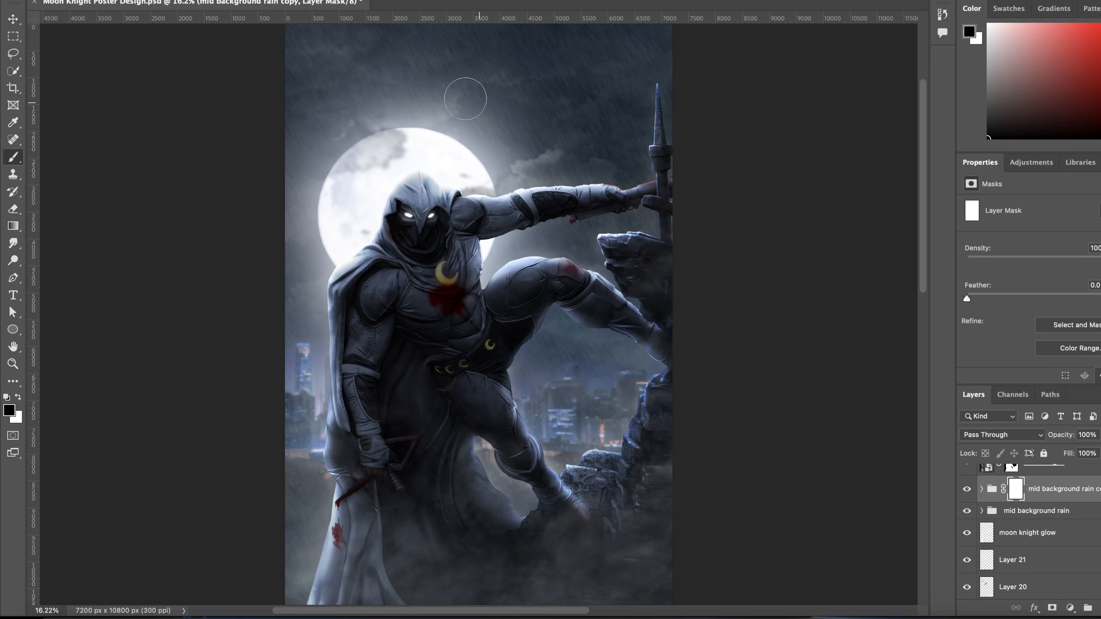
{"action": "mouse_move", "coordinate": [303, 90]}
{"action": "left_mouse_down"}
{"action": "mouse_move", "coordinate": [551, 99]}
{"action": "mouse_move", "coordinate": [756, 214]}
{"action": "left_mouse_up"}
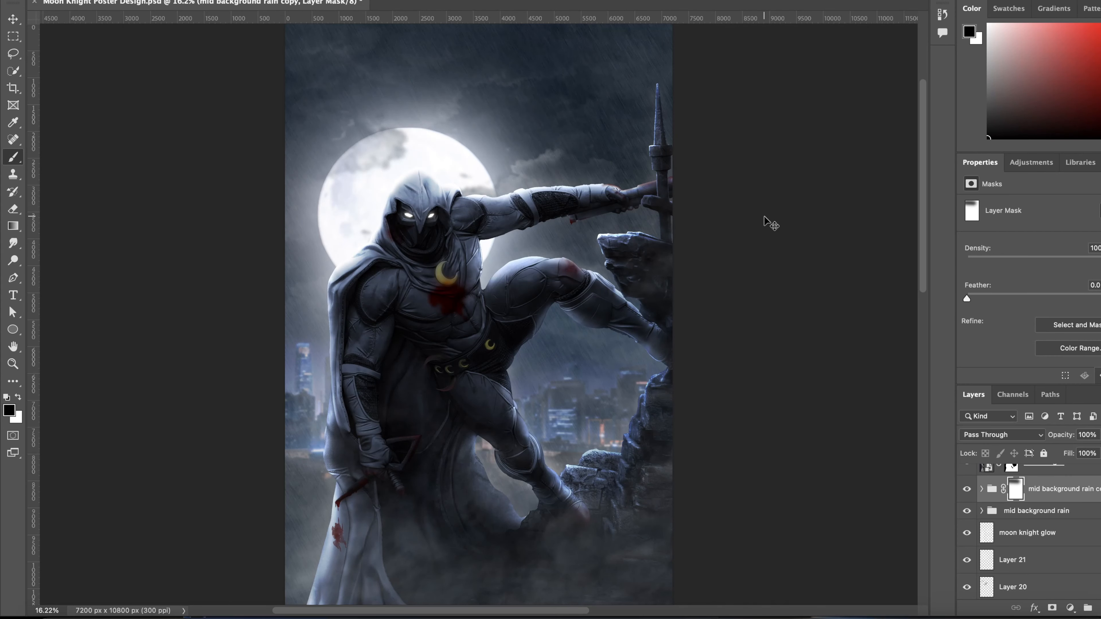
{"action": "key", "text": "super+z"}
Paint black patches on the rain copy's mask with a larger brush over the sky, moon, legs and left-hand city to break up the rain.
{"action": "scroll", "coordinate": [745, 221], "scroll_direction": "up", "scroll_amount": 1}
{"action": "scroll", "coordinate": [617, 239], "scroll_direction": "down", "scroll_amount": 1}
{"action": "left_click", "coordinate": [635, 92]}
{"action": "key", "text": "bracketright"}
{"action": "key", "text": "bracketright"}
{"action": "key", "text": "bracketright"}
{"action": "key", "text": "bracketright"}
{"action": "key", "text": "bracketright"}
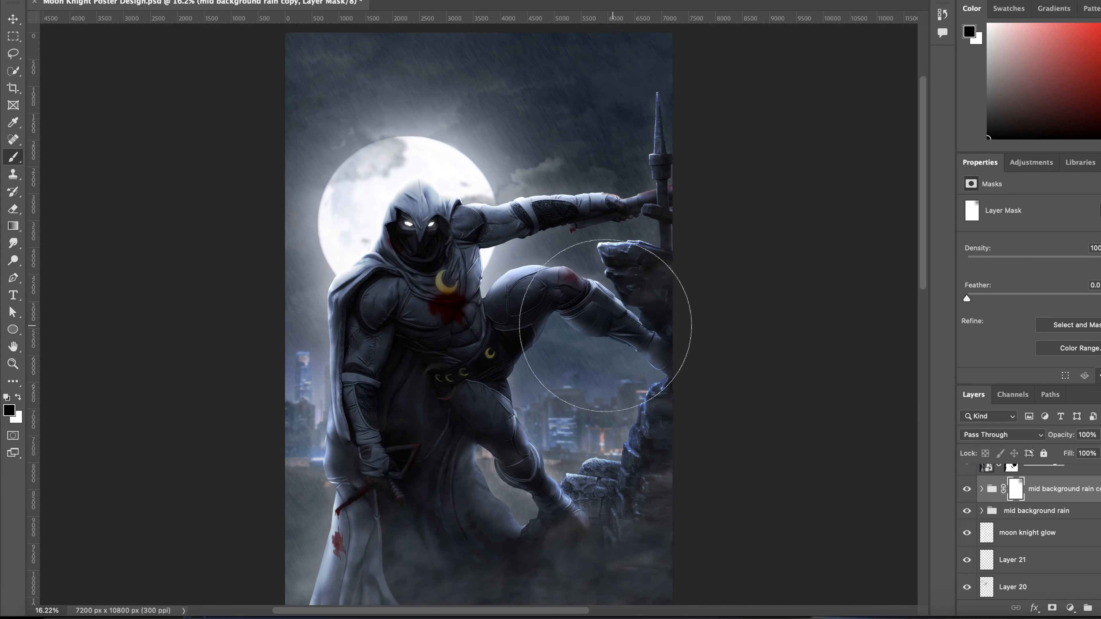
{"action": "left_click_drag", "start_coordinate": [367, 221], "coordinate": [313, 141]}
{"action": "left_click_drag", "start_coordinate": [611, 389], "coordinate": [510, 448]}
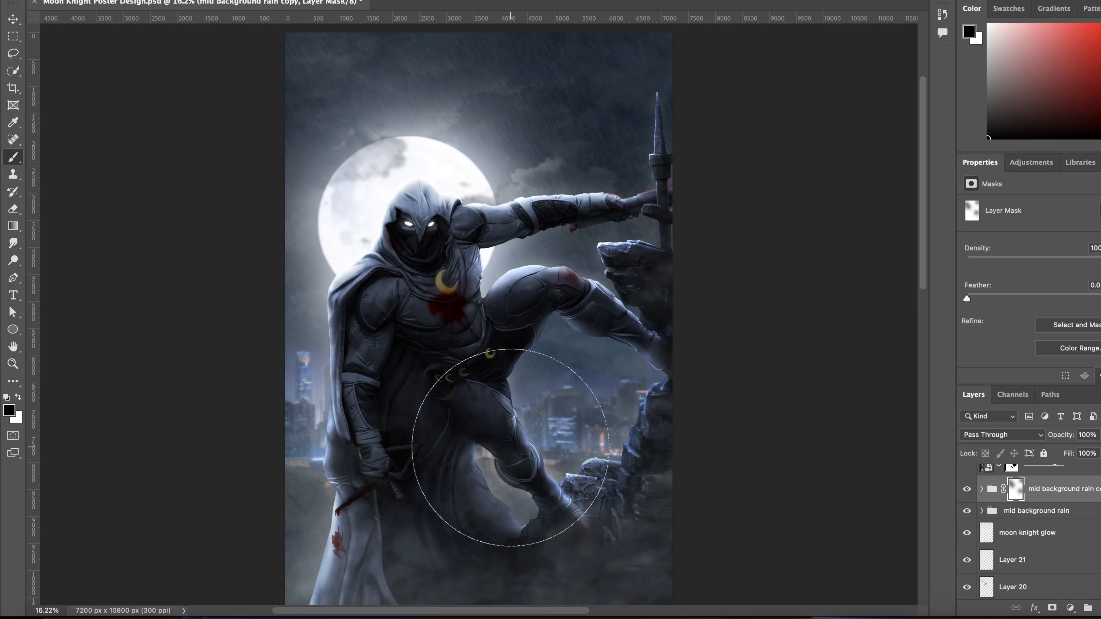
{"action": "left_click", "coordinate": [287, 406]}
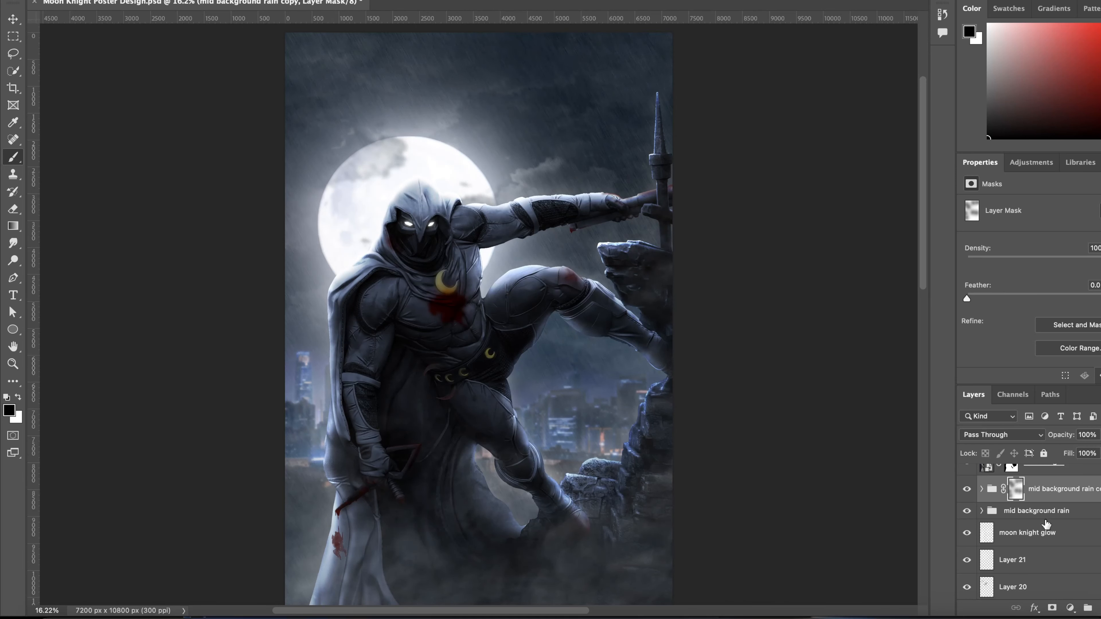
Add a layer mask to the original mid background rain group.
{"action": "left_click", "coordinate": [1043, 518]}
{"action": "left_click", "coordinate": [1052, 609]}
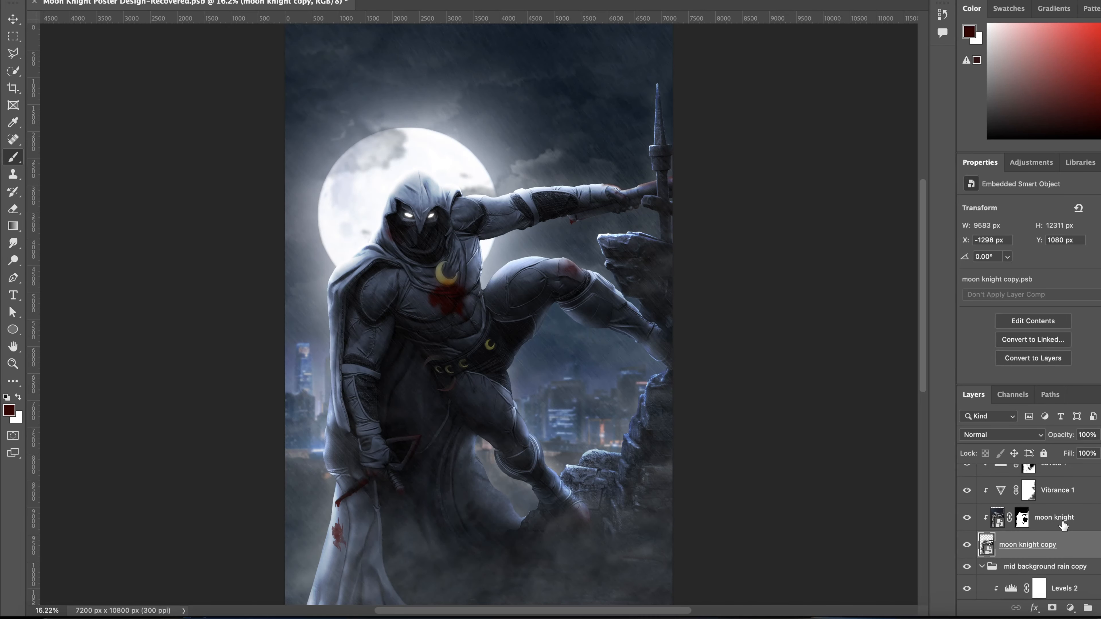
Undo the last reordering of the moon knight copy layer and apply a Filter Gallery effect to the moon knight layer.
{"action": "key", "text": "super+z"}
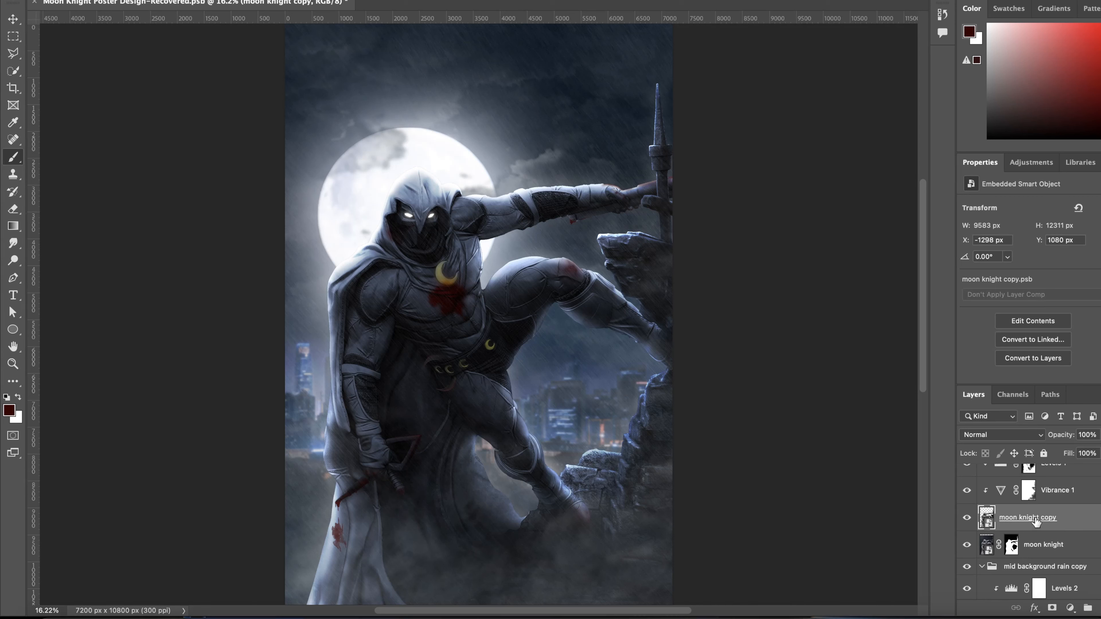
{"action": "left_click", "coordinate": [304, 1]}
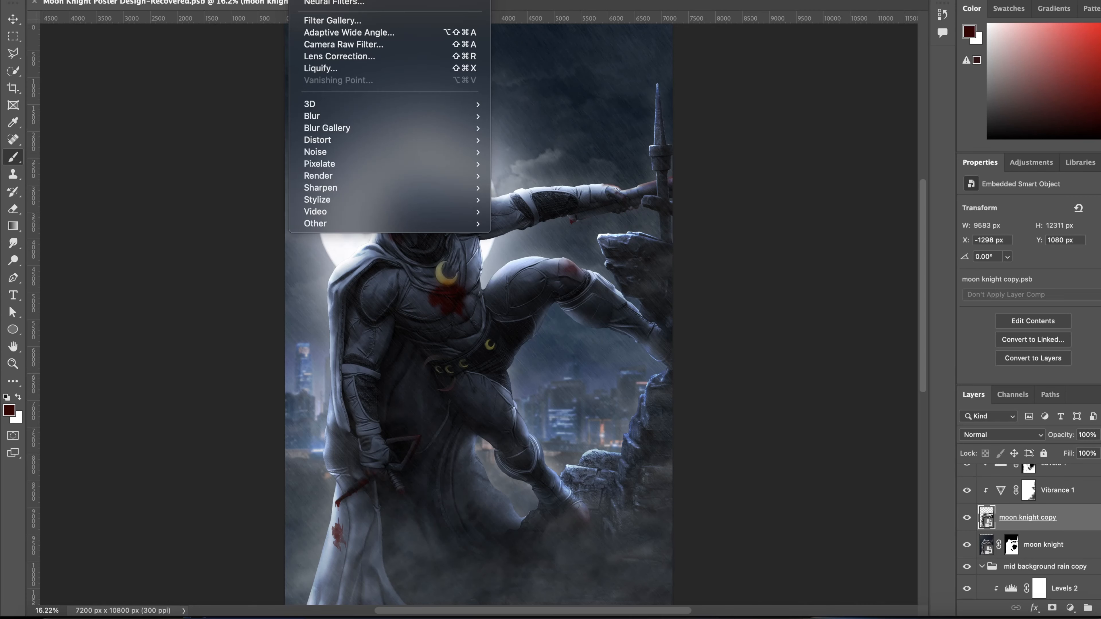
{"action": "left_click", "coordinate": [474, 34]}
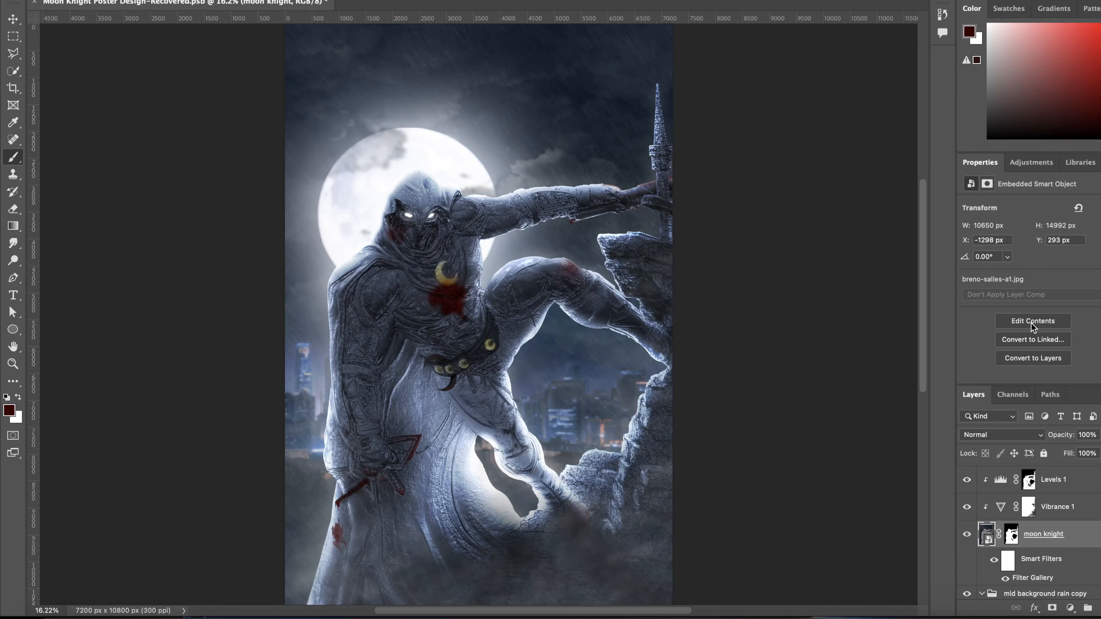
Invert the moon knight layer's filter mask to black and paint white over the hood, arms, torso, legs and rocks to reveal the effect.
{"action": "left_click", "coordinate": [1006, 560]}
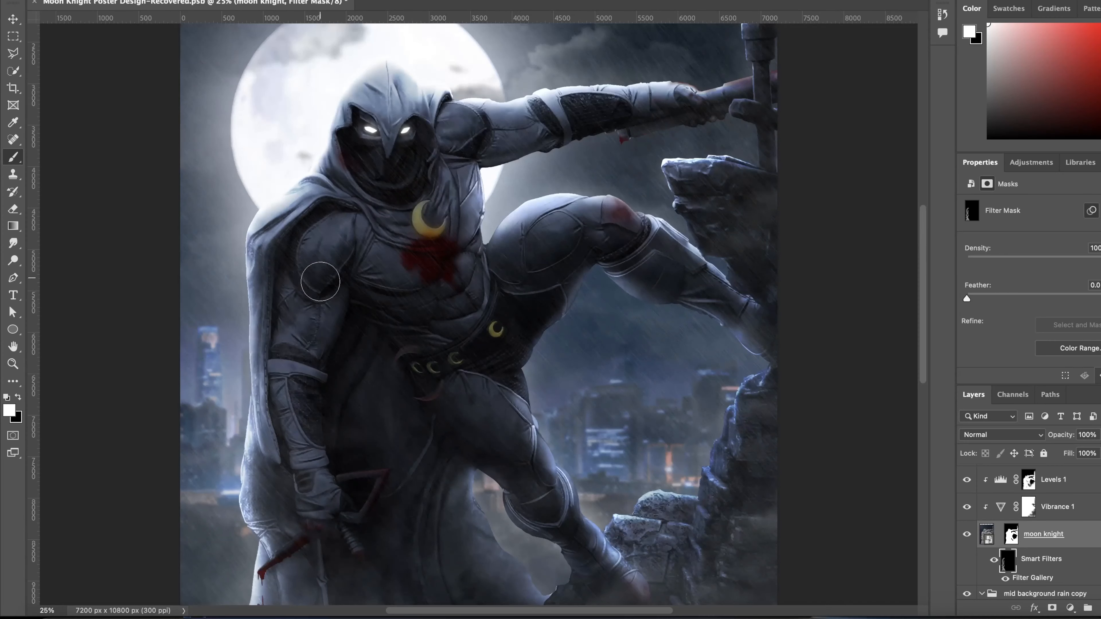
{"action": "scroll", "coordinate": [320, 282], "scroll_direction": "up", "scroll_amount": 5}
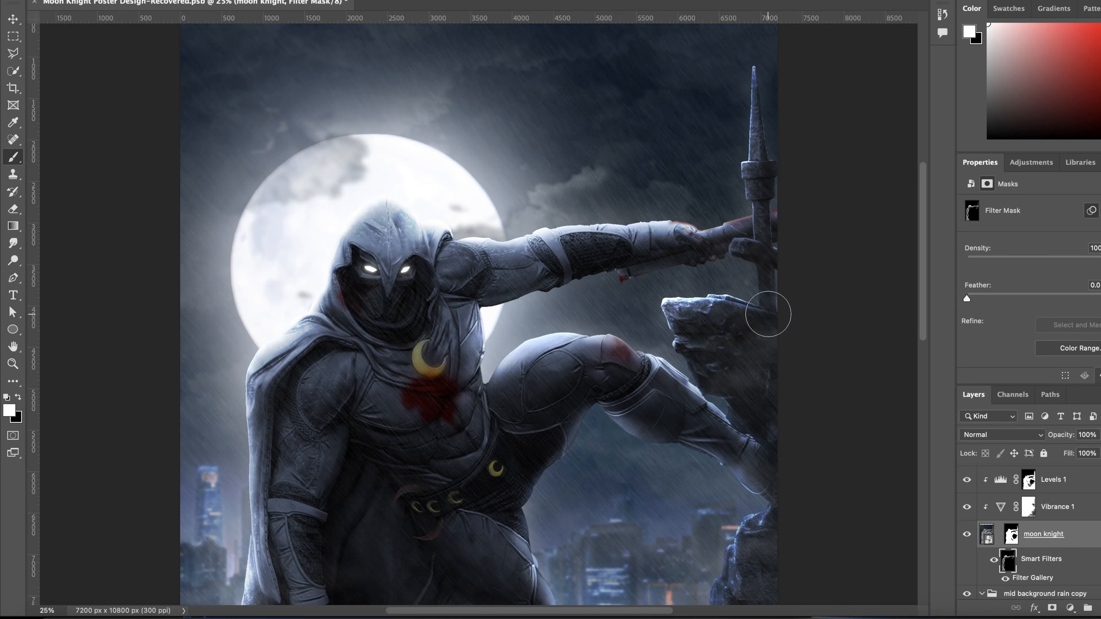
{"action": "scroll", "coordinate": [558, 471], "scroll_direction": "down", "scroll_amount": 4}
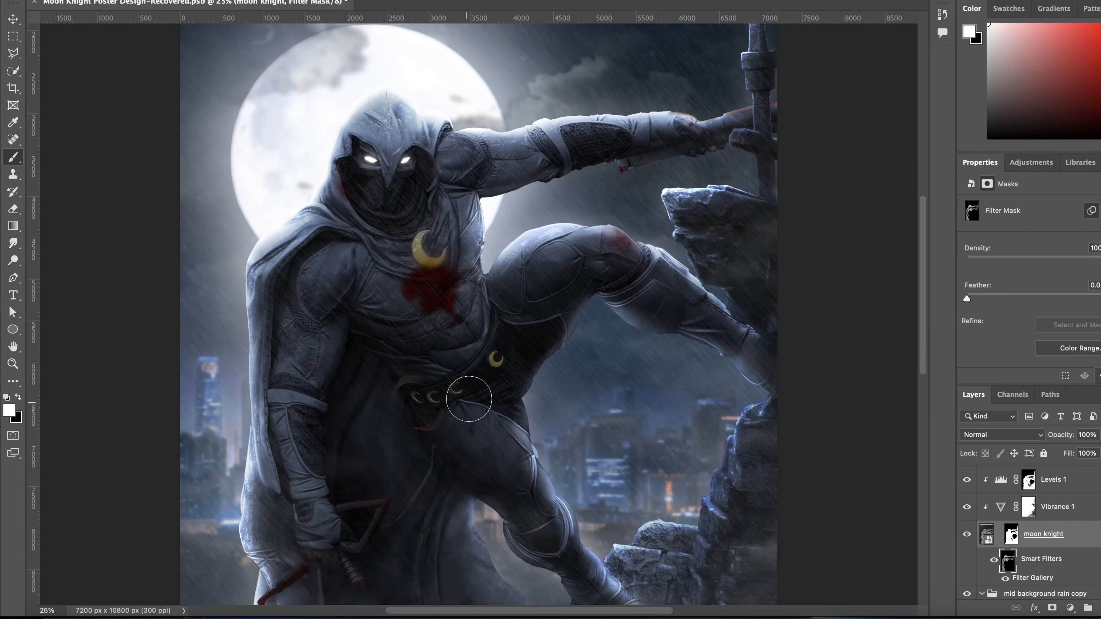
{"action": "scroll", "coordinate": [473, 386], "scroll_direction": "down", "scroll_amount": 2}
{"action": "scroll", "coordinate": [474, 386], "scroll_direction": "down", "scroll_amount": 1}
{"action": "scroll", "coordinate": [564, 498], "scroll_direction": "down", "scroll_amount": 3}
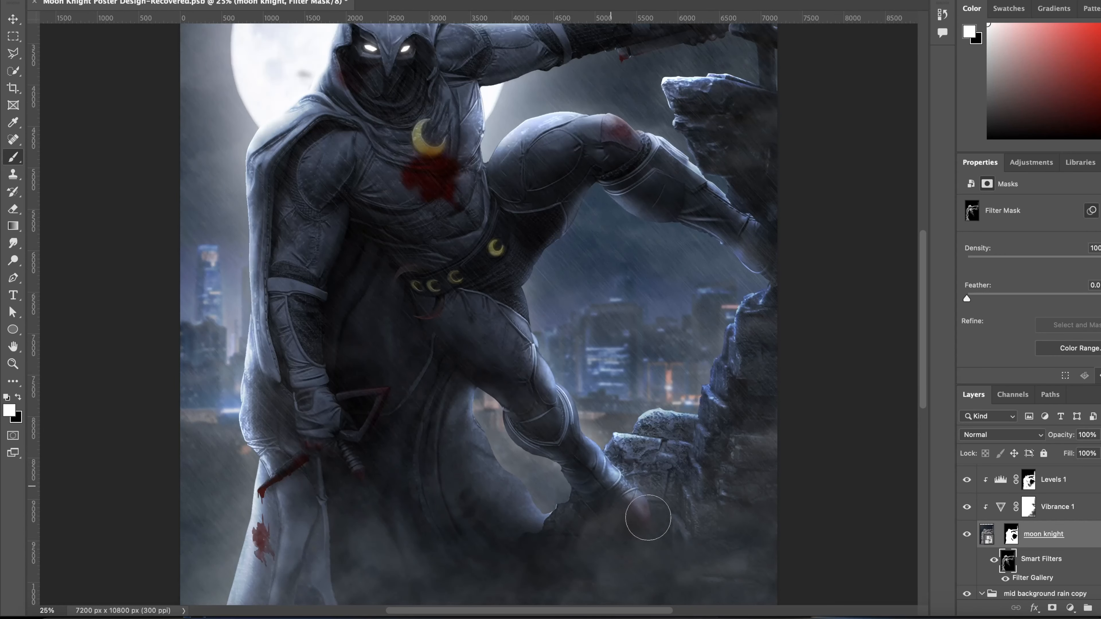
{"action": "scroll", "coordinate": [628, 520], "scroll_direction": "up", "scroll_amount": 2}
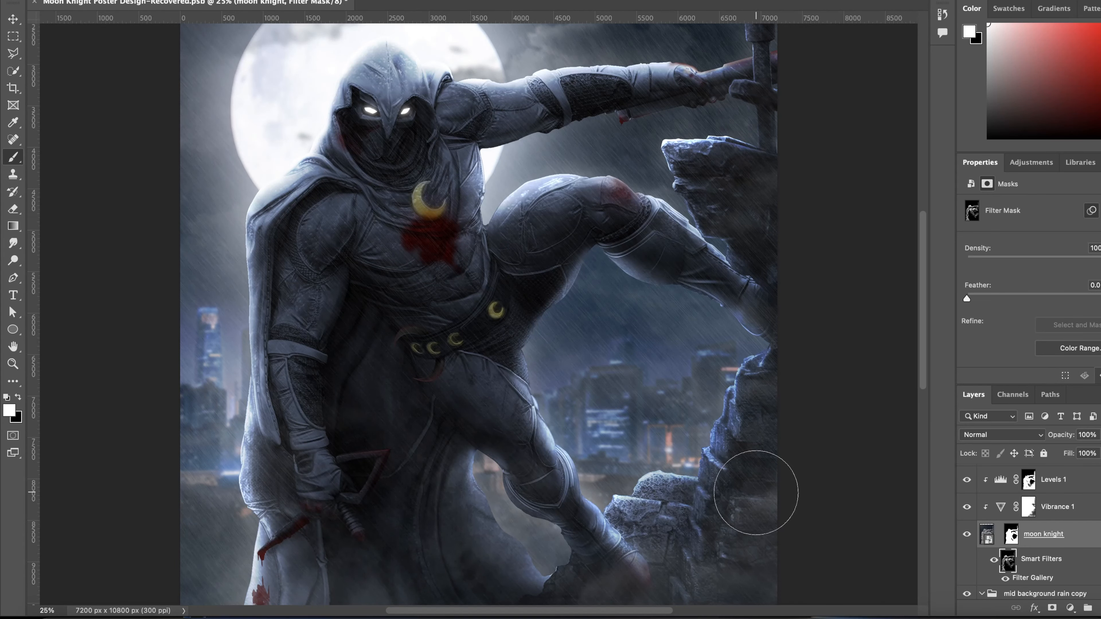
{"action": "scroll", "coordinate": [693, 390], "scroll_direction": "up", "scroll_amount": 5}
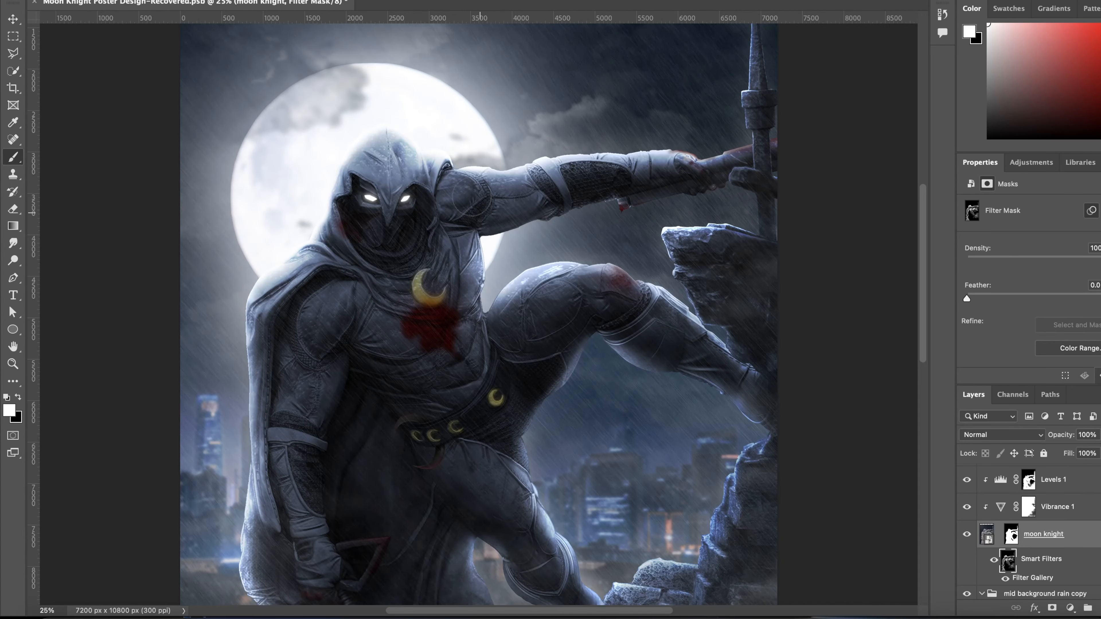
Enlarge the brush and continue painting white on the filter mask over the lower figure, cape and outstretched arm.
{"action": "scroll", "coordinate": [319, 374], "scroll_direction": "down", "scroll_amount": 10}
{"action": "key", "text": "bracketright"}
{"action": "key", "text": "bracketright"}
{"action": "key", "text": "bracketright"}
{"action": "key", "text": "bracketright"}
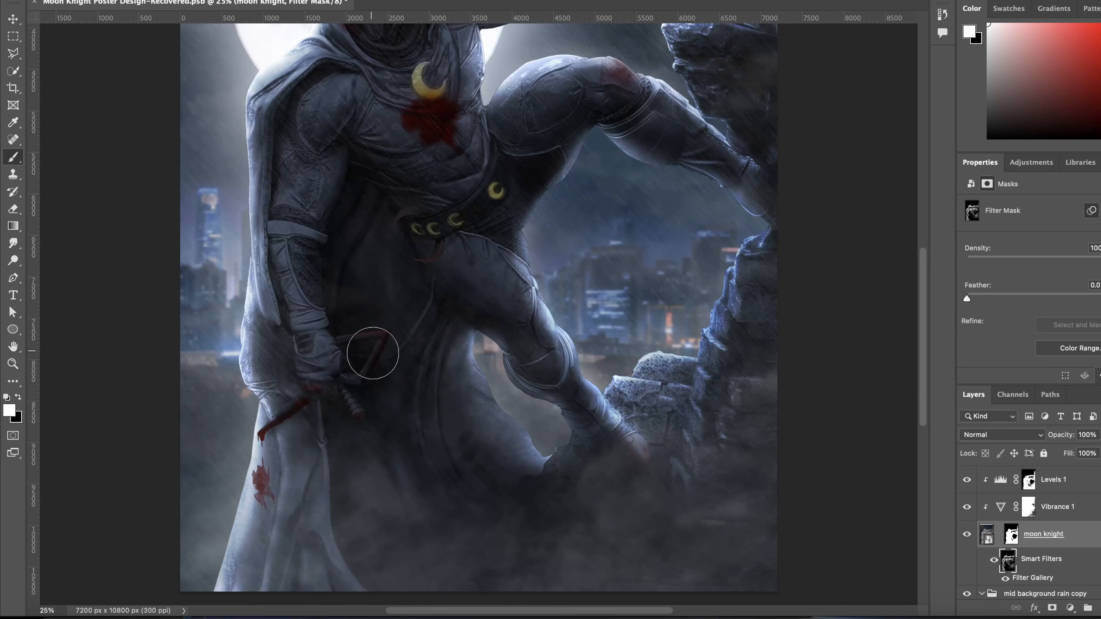
{"action": "scroll", "coordinate": [369, 354], "scroll_direction": "down", "scroll_amount": 8}
{"action": "scroll", "coordinate": [234, 438], "scroll_direction": "up", "scroll_amount": 19}
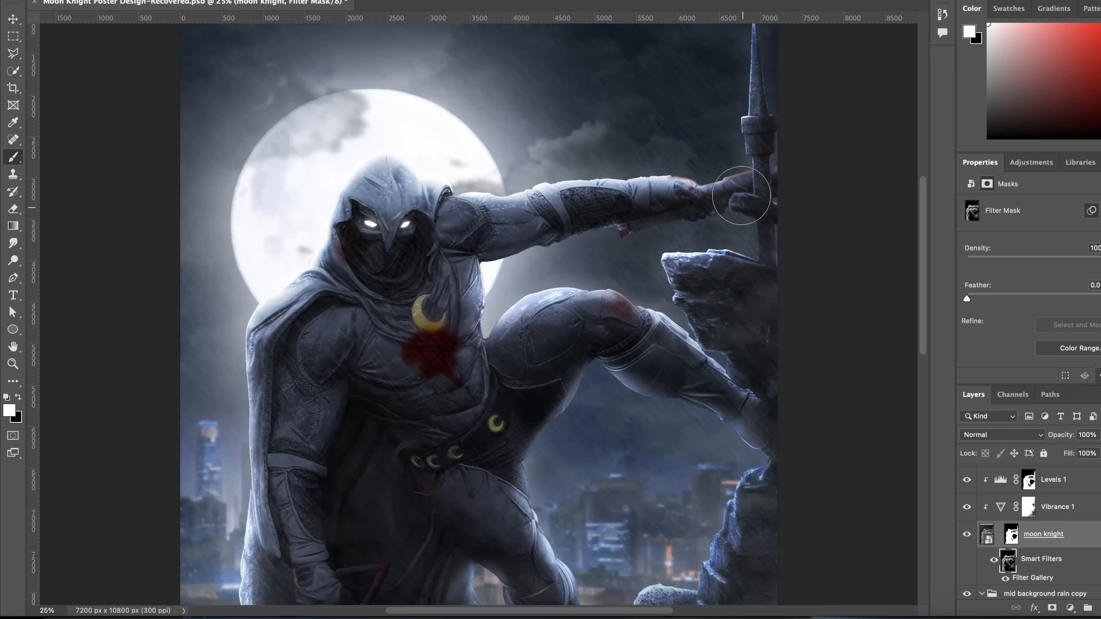
{"action": "scroll", "coordinate": [728, 390], "scroll_direction": "down", "scroll_amount": 8}
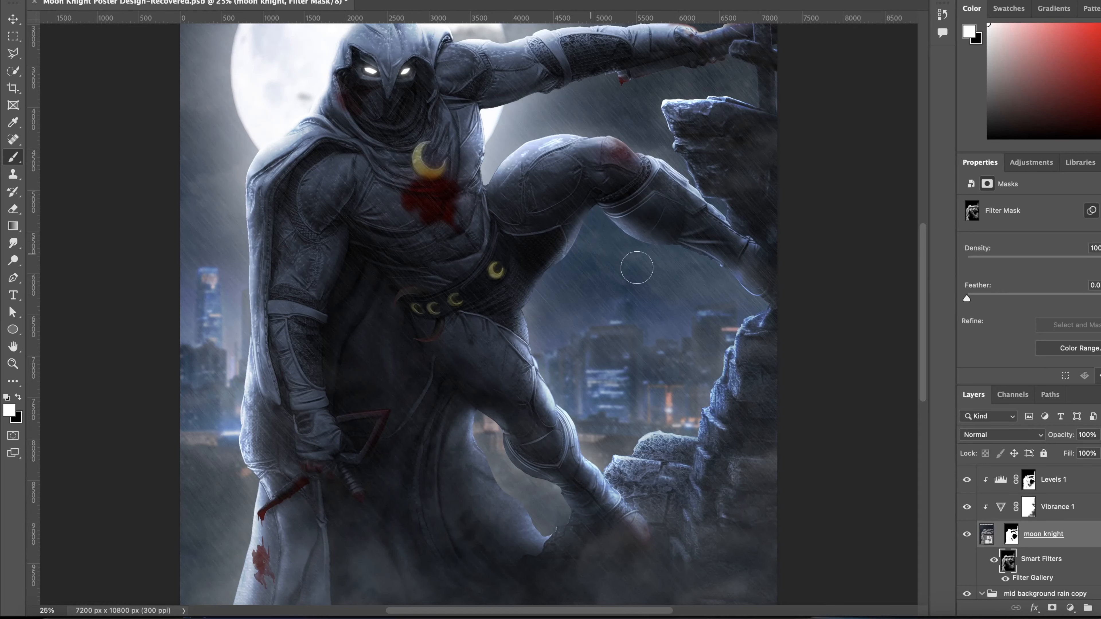
{"action": "scroll", "coordinate": [516, 482], "scroll_direction": "down", "scroll_amount": 6}
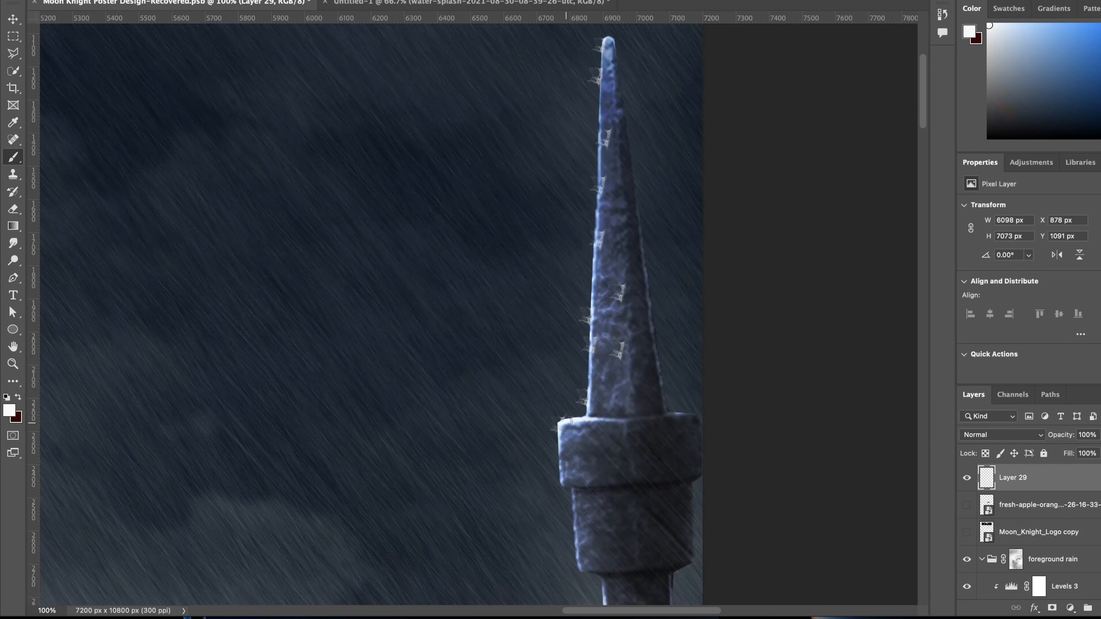
Paint small white water splashes on Layer 29 along the spire and stone hand, and soften them with the Eraser.
{"action": "scroll", "coordinate": [371, 314], "scroll_direction": "down", "scroll_amount": 8}
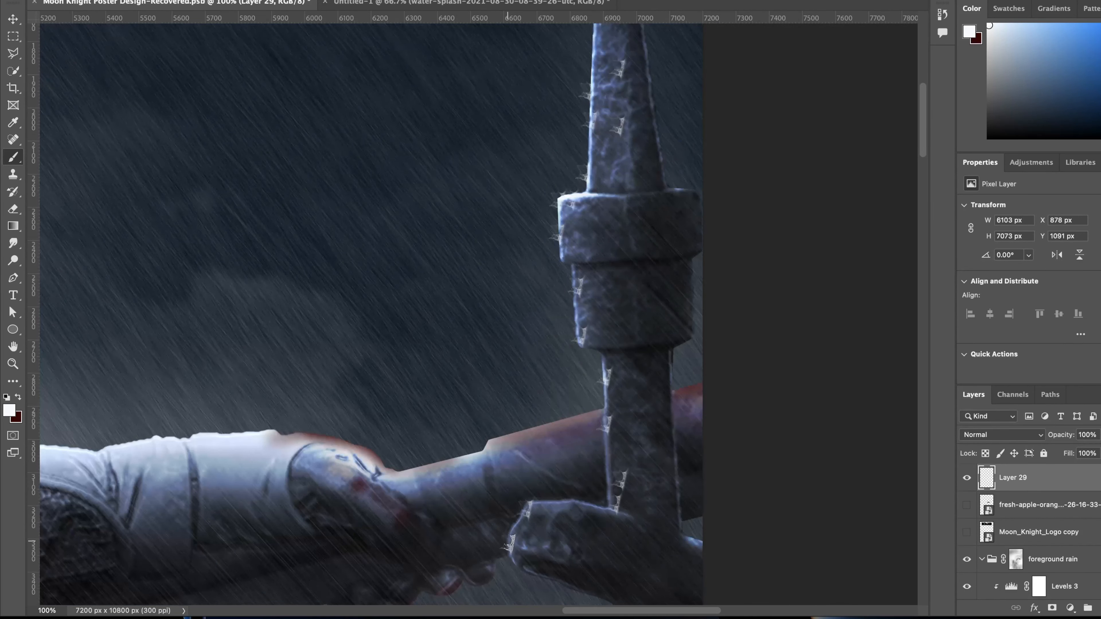
{"action": "scroll", "coordinate": [786, 332], "scroll_direction": "up", "scroll_amount": 10}
{"action": "key", "text": "e"}
{"action": "scroll", "coordinate": [603, 317], "scroll_direction": "down", "scroll_amount": 15}
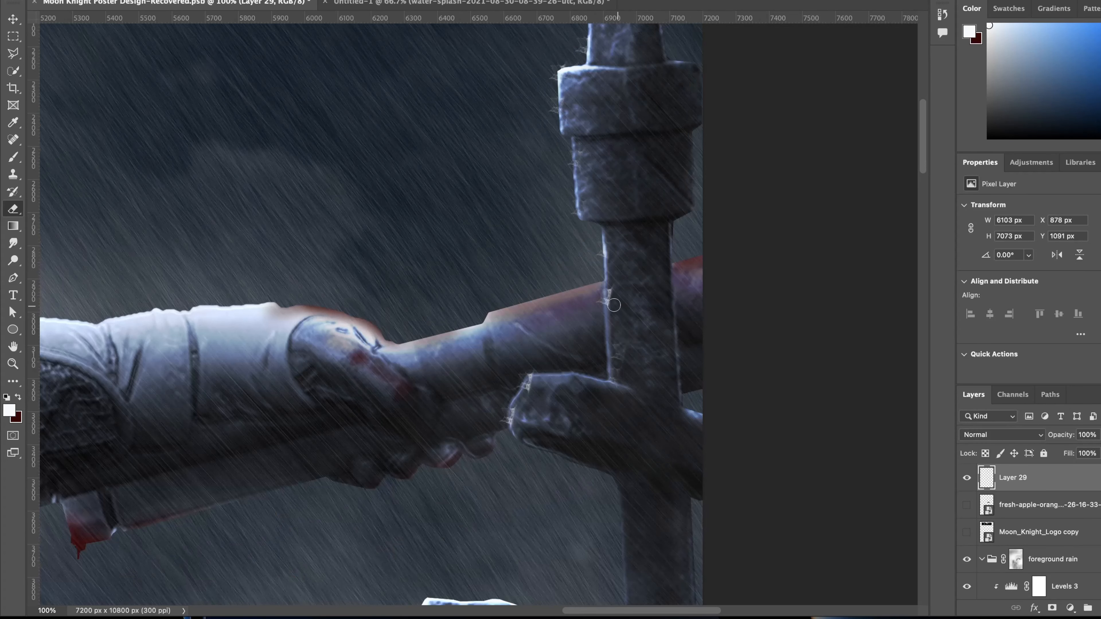
{"action": "left_click_drag", "start_coordinate": [614, 306], "coordinate": [609, 294]}
{"action": "left_click_drag", "start_coordinate": [530, 381], "coordinate": [533, 389]}
{"action": "key", "text": "super+minus"}
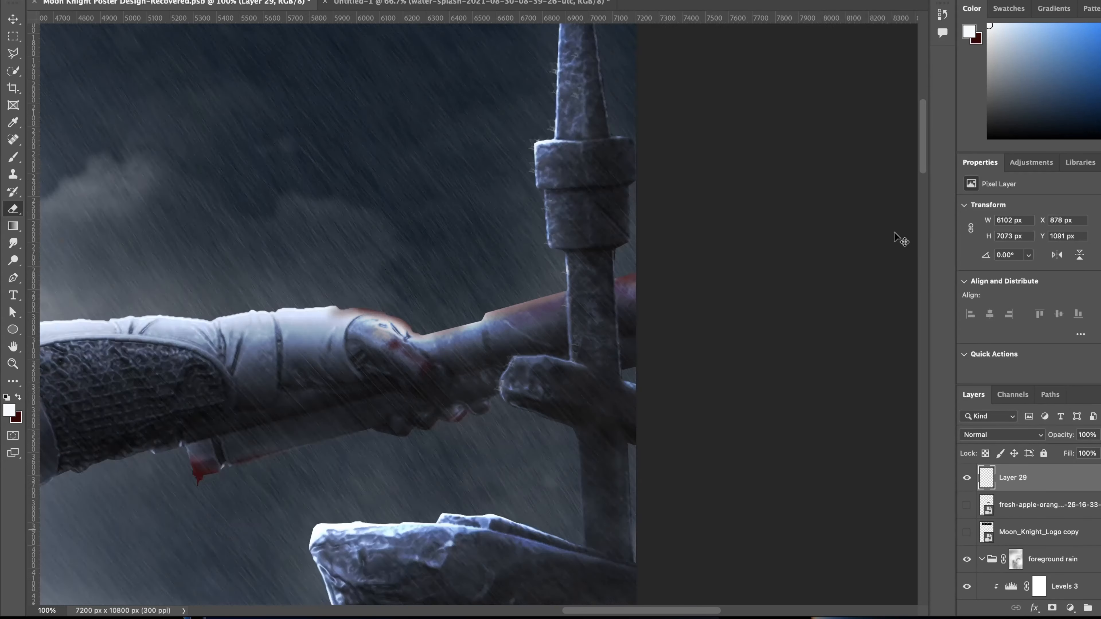
{"action": "key", "text": "super+plus"}
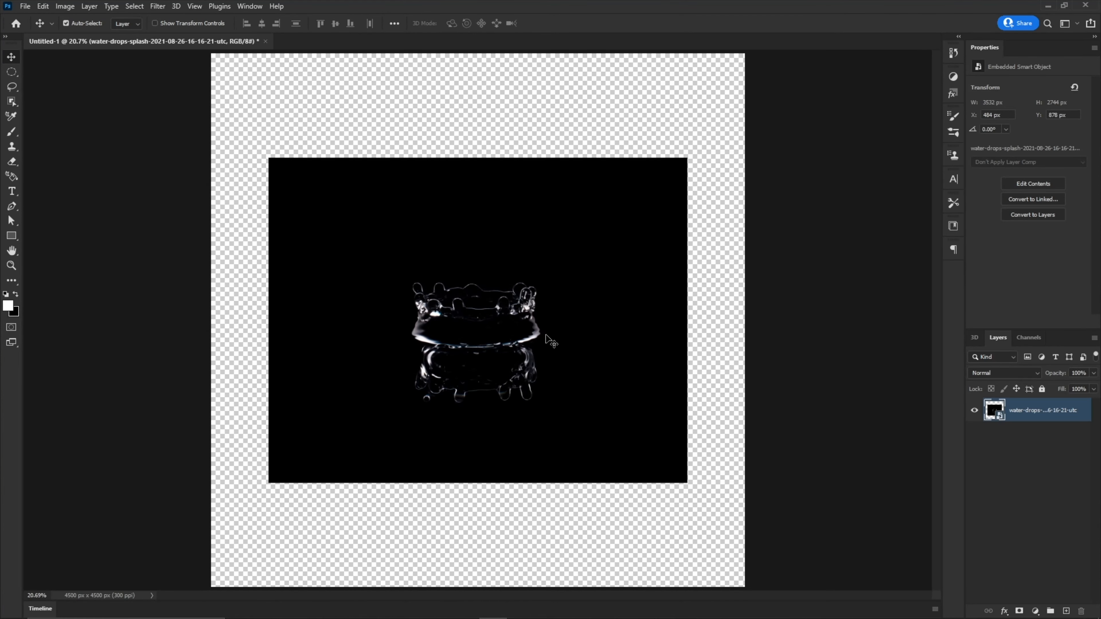
Scale the water drops splash image to the full canvas height of 4500 px and invert its colours.
{"action": "key", "text": "ctrl+t"}
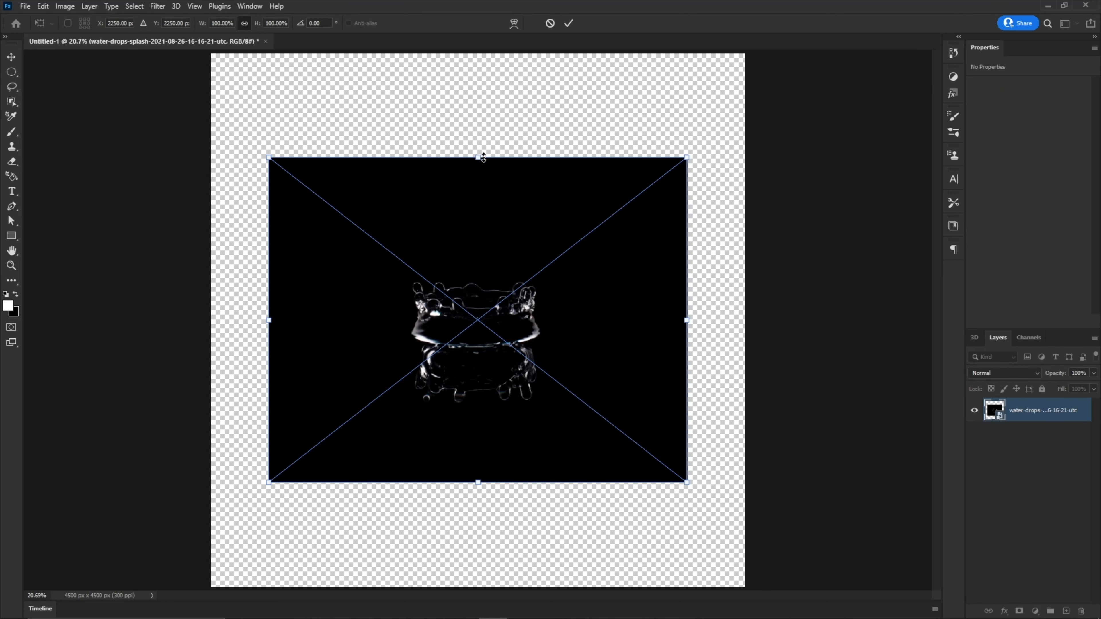
{"action": "left_click_drag", "start_coordinate": [483, 157], "coordinate": [478, 54]}
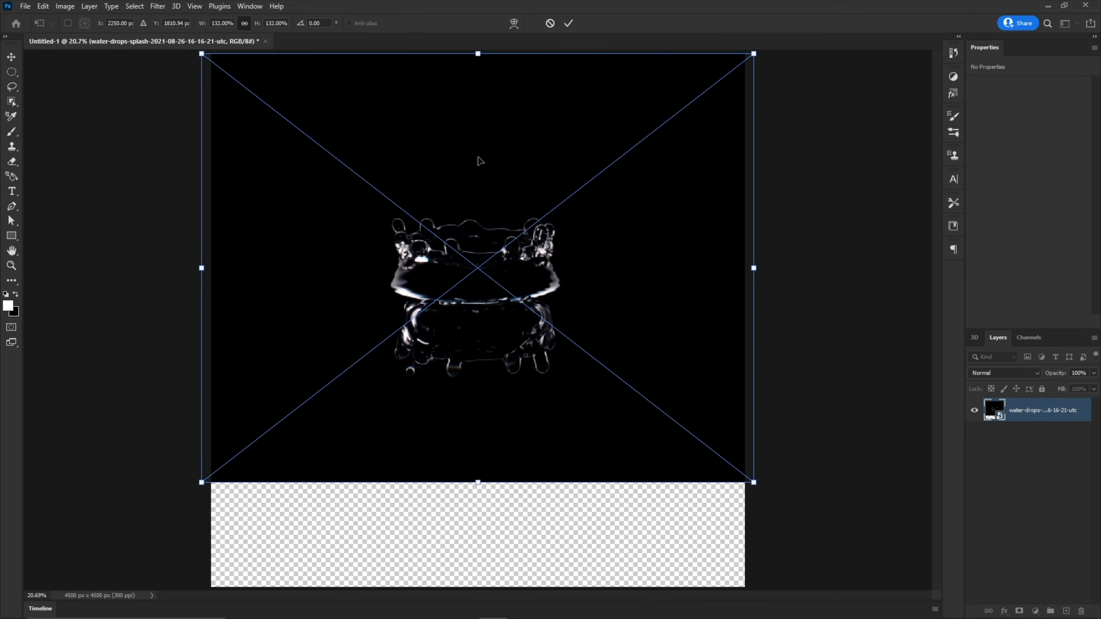
{"action": "left_click_drag", "start_coordinate": [479, 479], "coordinate": [479, 585]}
{"action": "key", "text": "Return"}
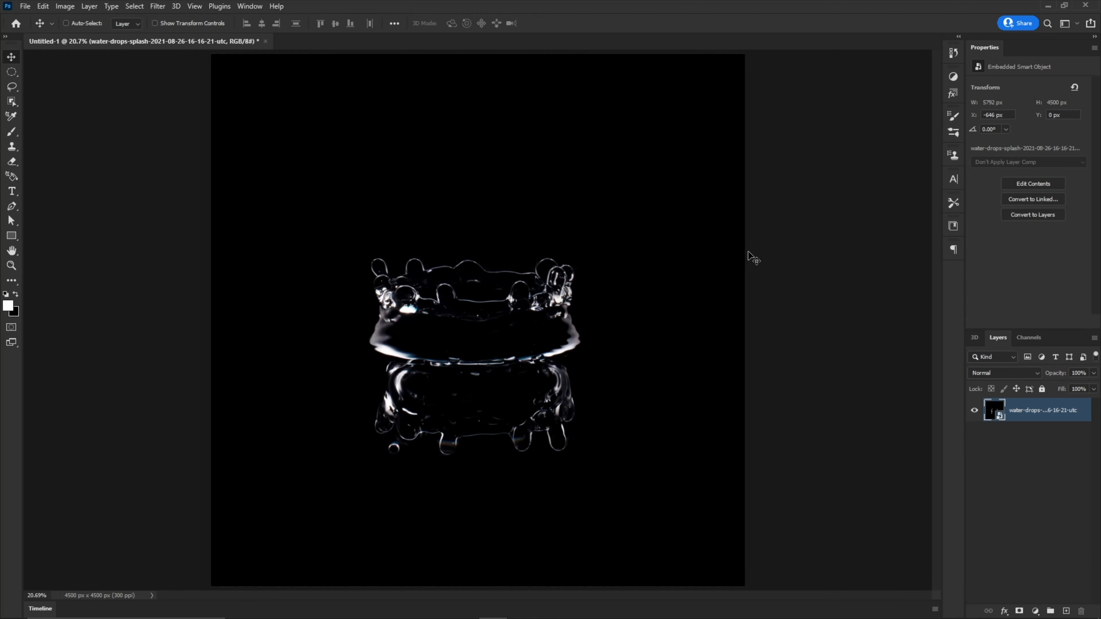
{"action": "key", "text": "ctrl+i"}
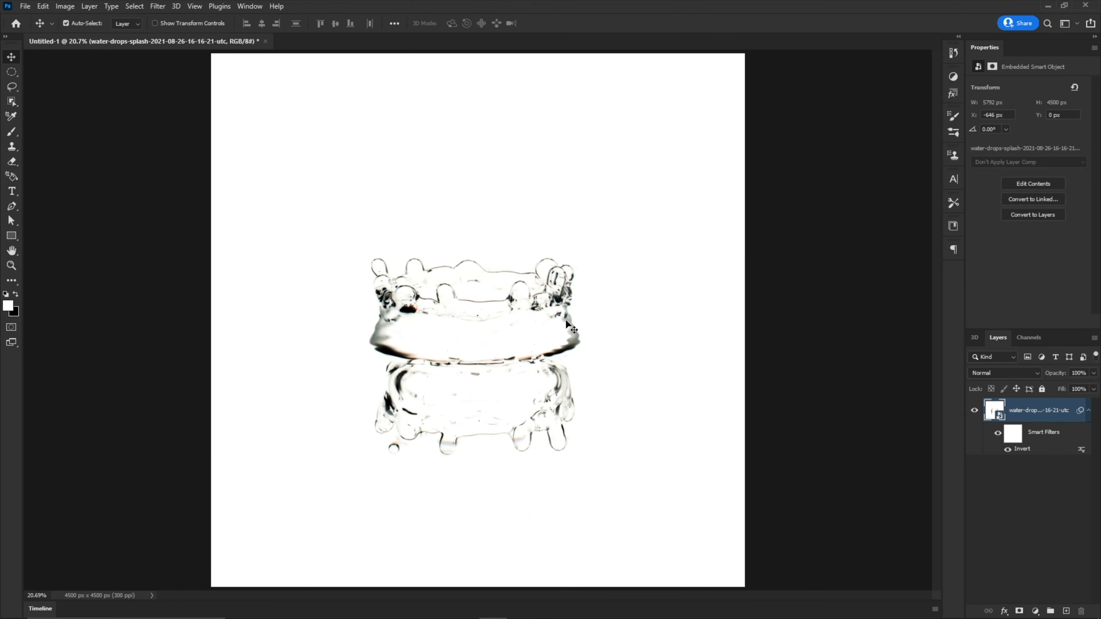
Add a dark grey Solid Color fill layer and place it beneath the water splash layer.
{"action": "left_click", "coordinate": [829, 355]}
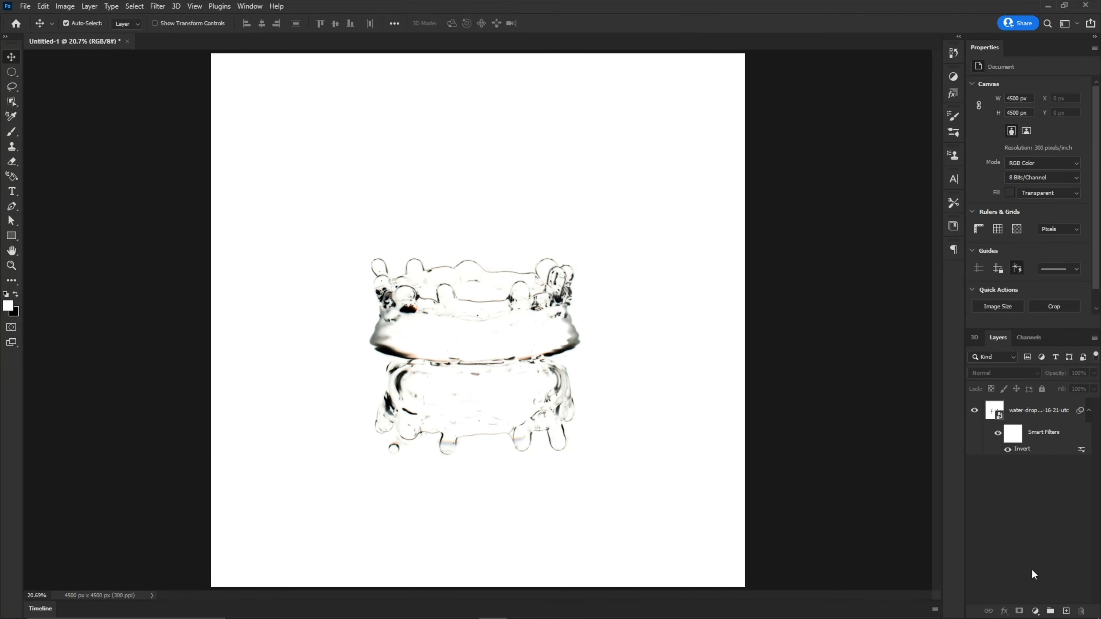
{"action": "left_click", "coordinate": [1036, 611]}
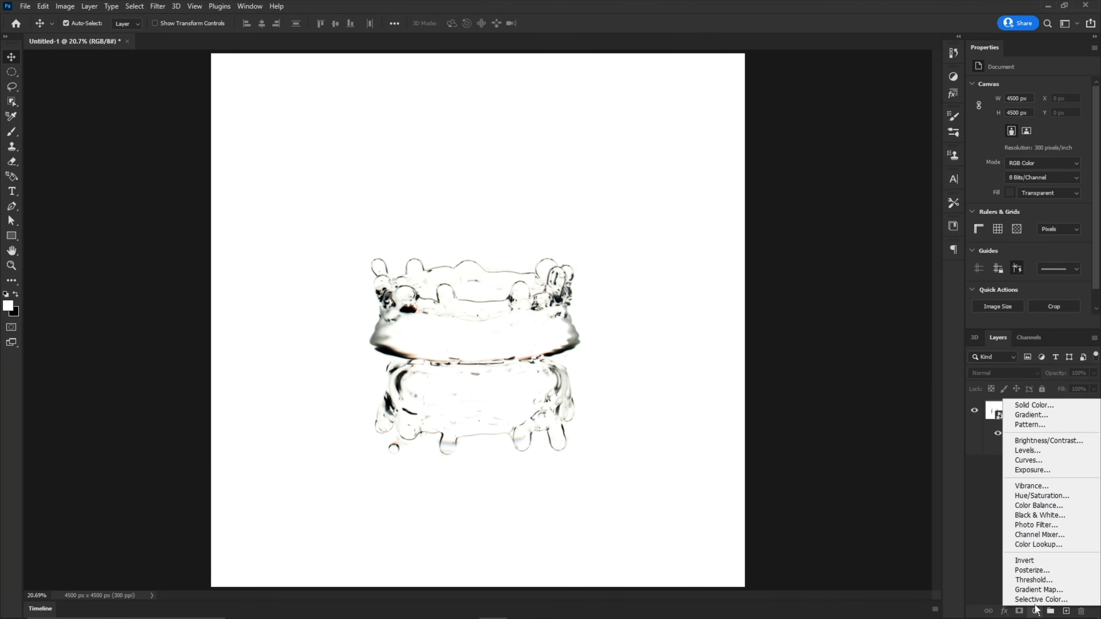
{"action": "left_click", "coordinate": [1042, 407]}
{"action": "left_click_drag", "start_coordinate": [781, 381], "coordinate": [766, 396]}
{"action": "left_click", "coordinate": [1005, 271]}
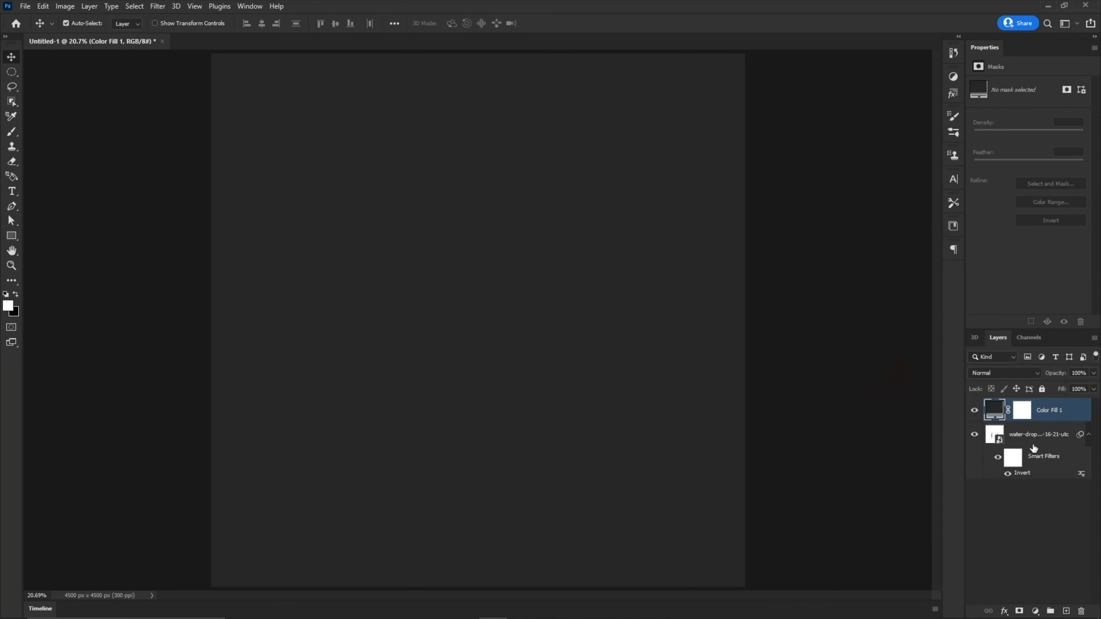
{"action": "left_click_drag", "start_coordinate": [1049, 411], "coordinate": [1060, 481]}
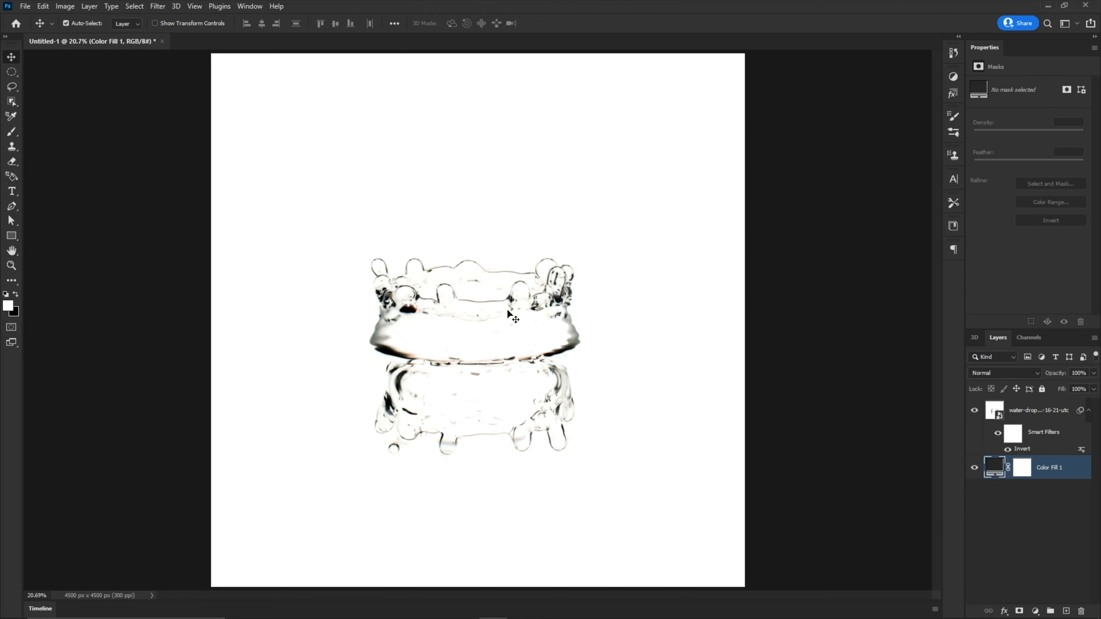
Open the layer style blending options of the water splash layer.
{"action": "left_click", "coordinate": [1040, 415]}
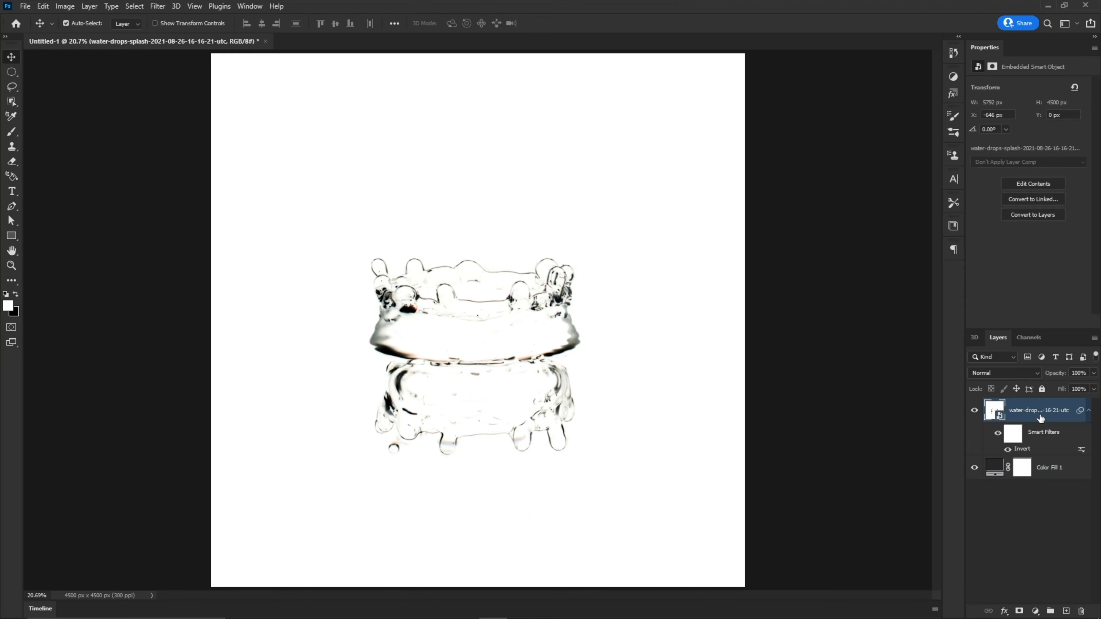
{"action": "double_click", "coordinate": [1069, 416]}
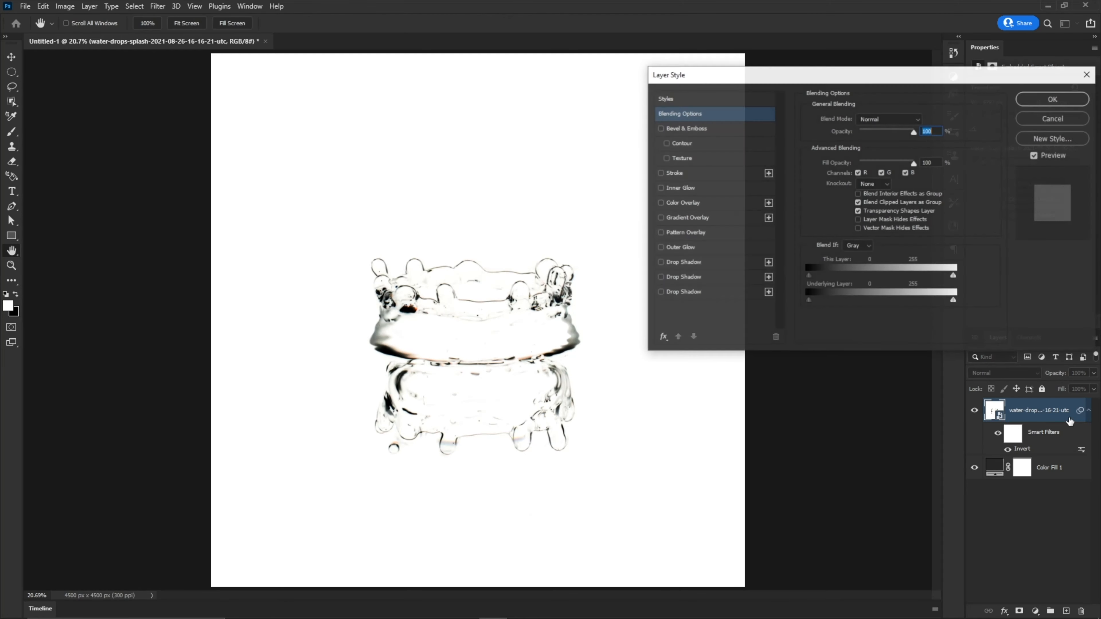
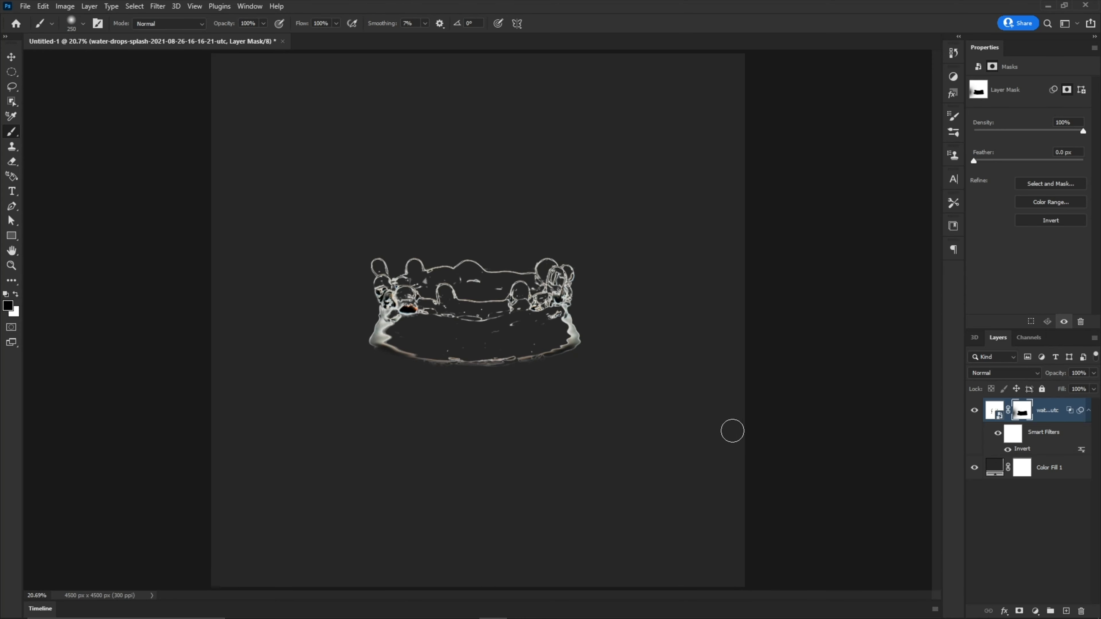
Convert the masked water splash layer to a smart object and hide the dark grey fill layer.
{"action": "key", "text": "v"}
{"action": "left_click", "coordinate": [803, 372]}
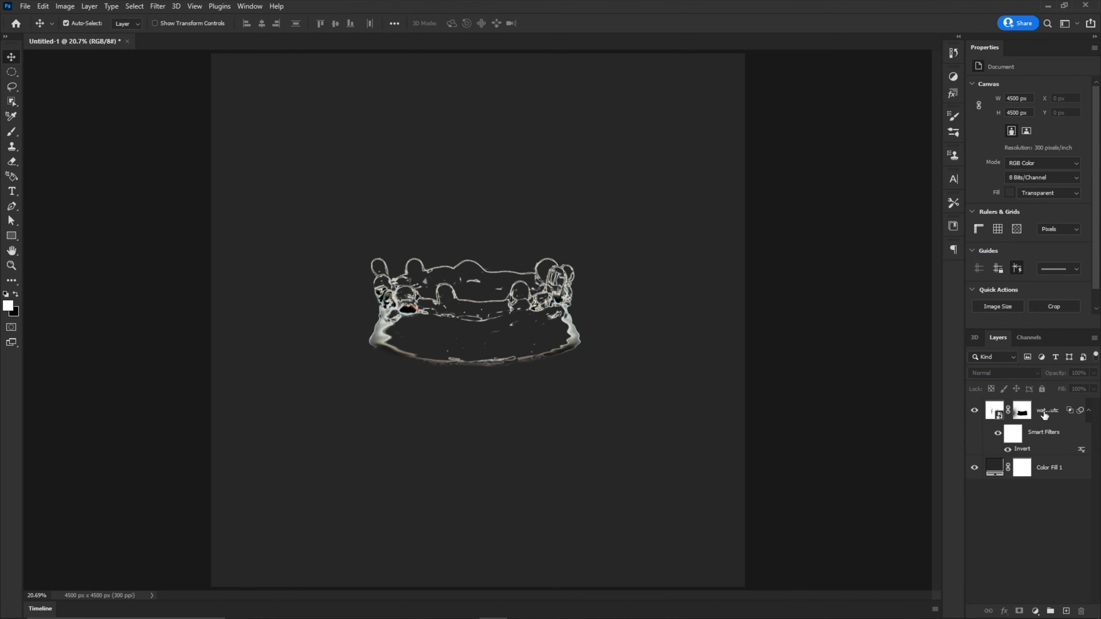
{"action": "right_click", "coordinate": [1044, 414]}
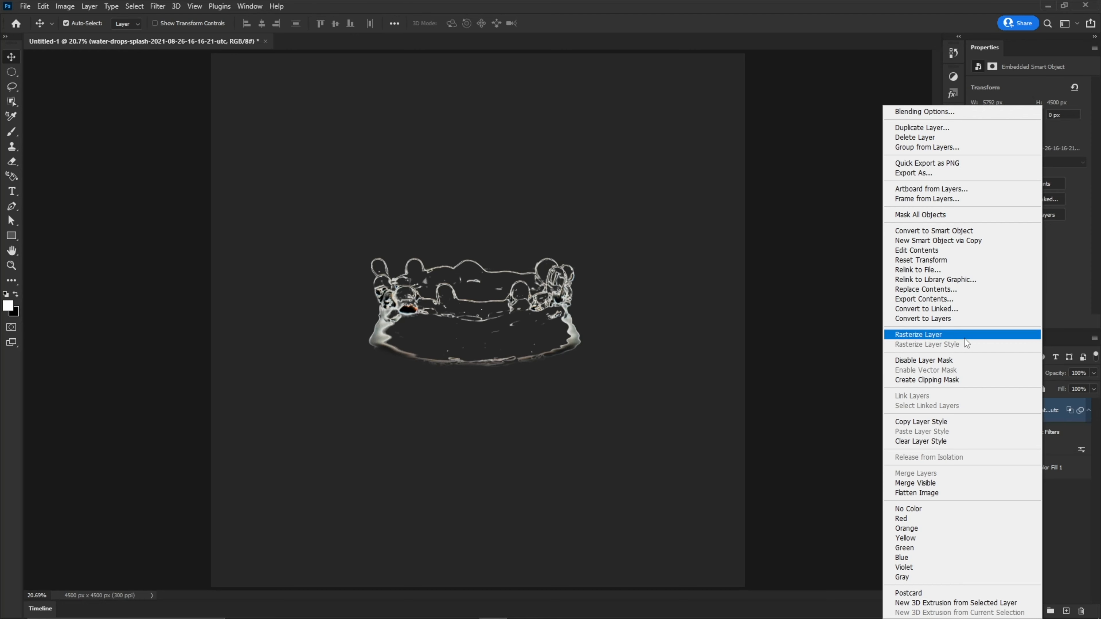
{"action": "left_click", "coordinate": [937, 230]}
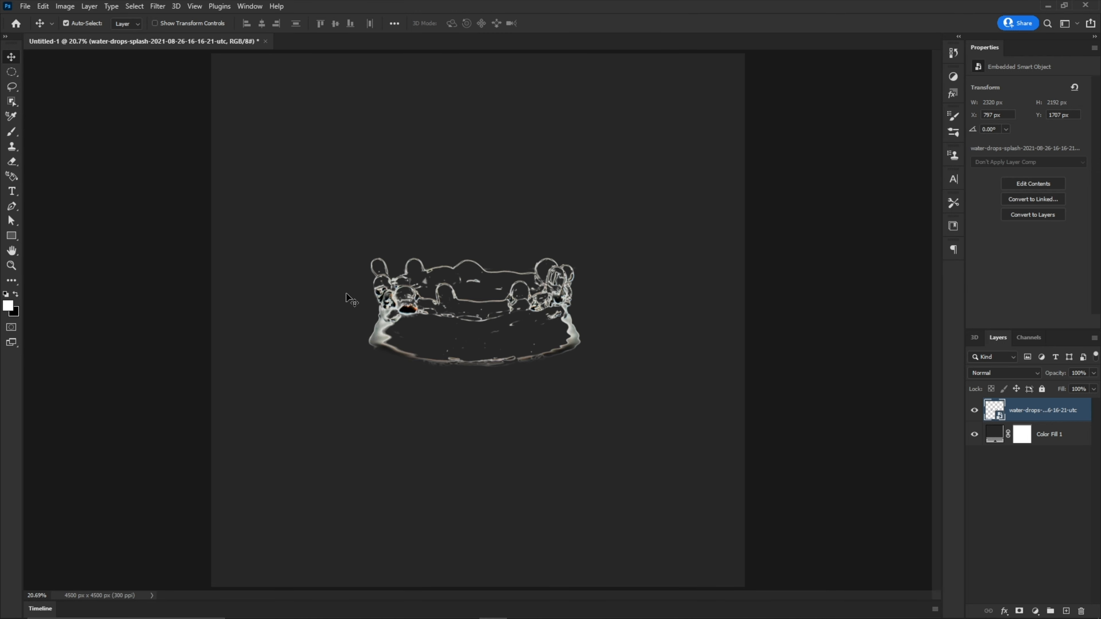
{"action": "left_click", "coordinate": [974, 434]}
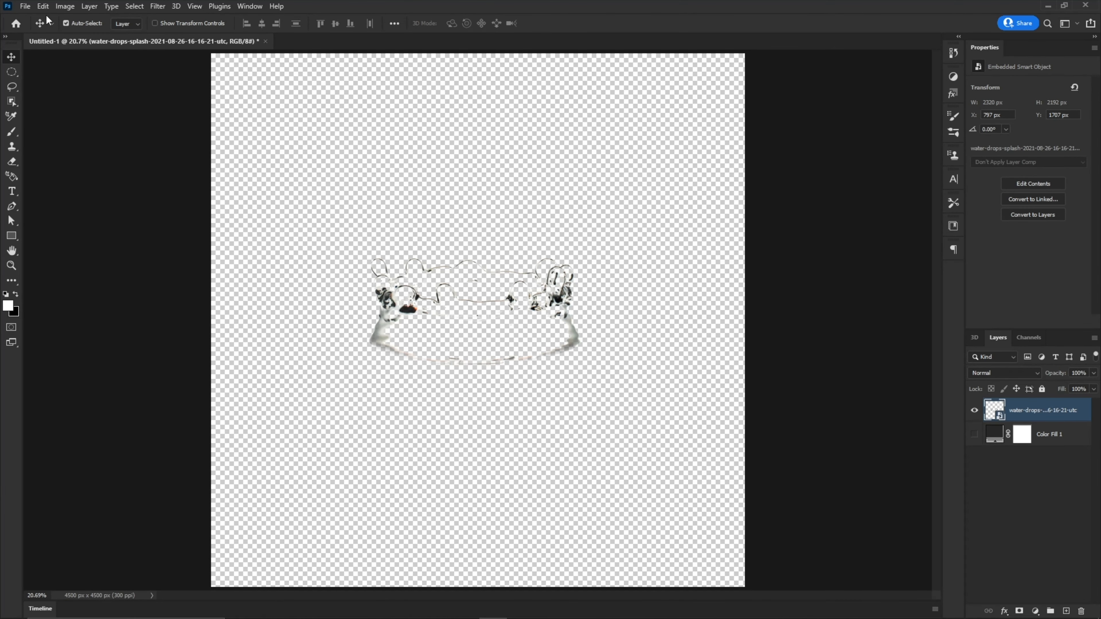
Define a brush preset from the splash named "Water drop for my awesome audience, make sure to like and subscribe ;)".
{"action": "left_click", "coordinate": [43, 6]}
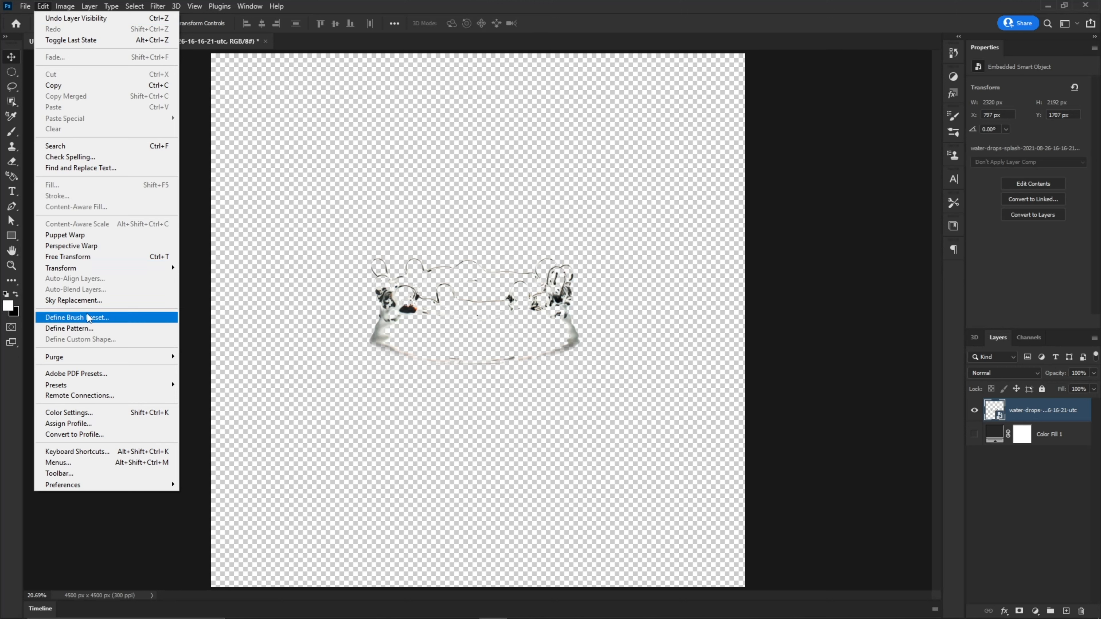
{"action": "left_click", "coordinate": [115, 320]}
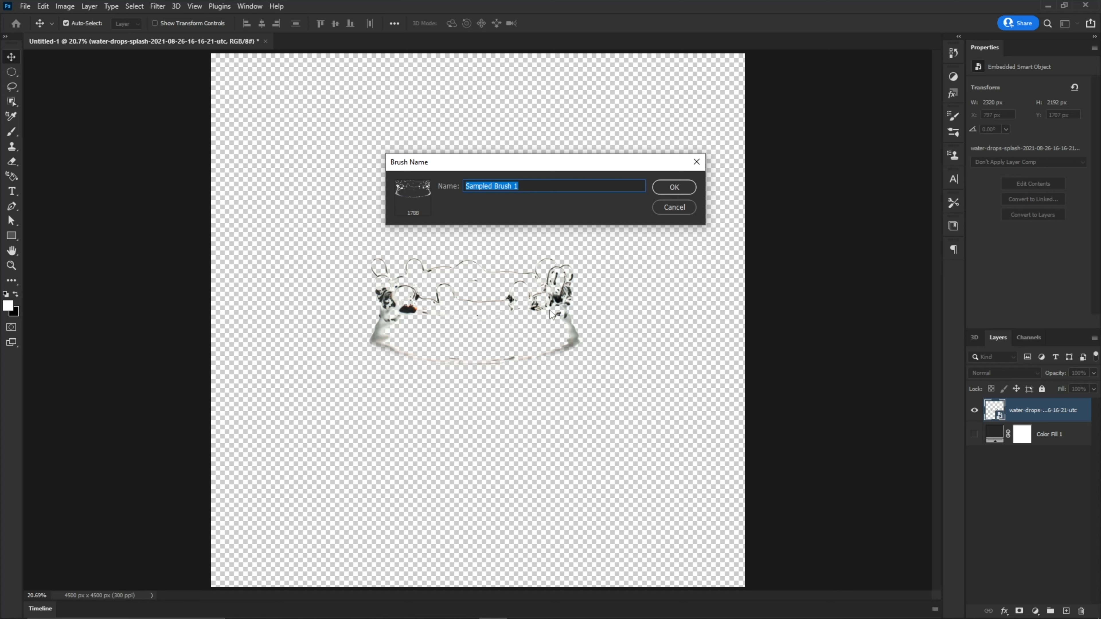
{"action": "left_click", "coordinate": [540, 186]}
{"action": "left_click_drag", "start_coordinate": [540, 188], "coordinate": [436, 190]}
{"action": "type", "text": "Water dr"}
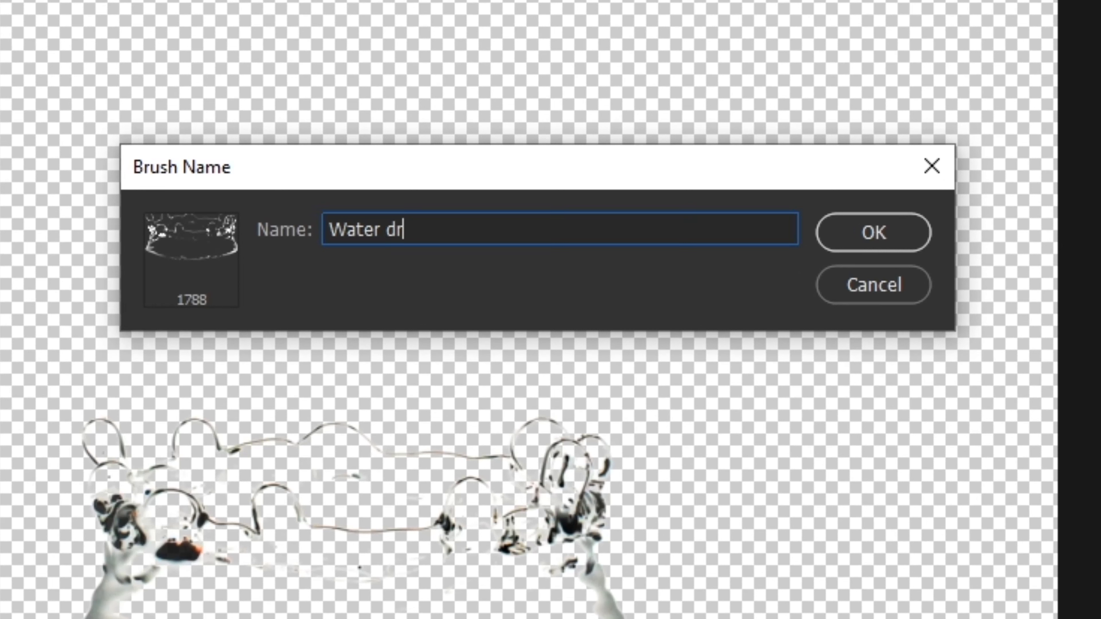
{"action": "type", "text": "op for my a"}
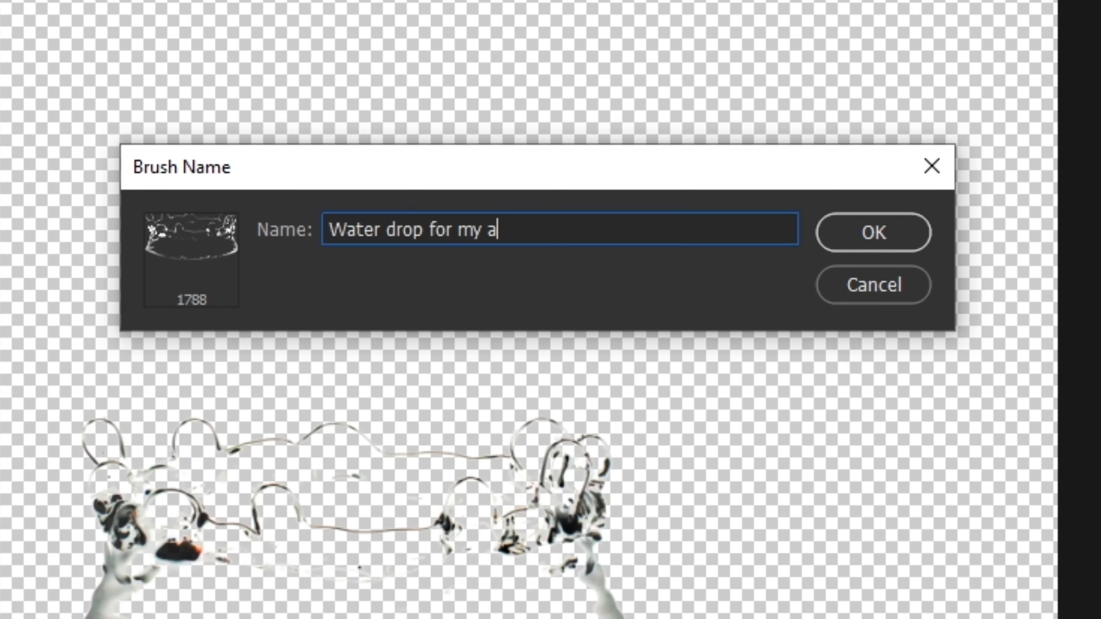
{"action": "type", "text": "wesome audien"}
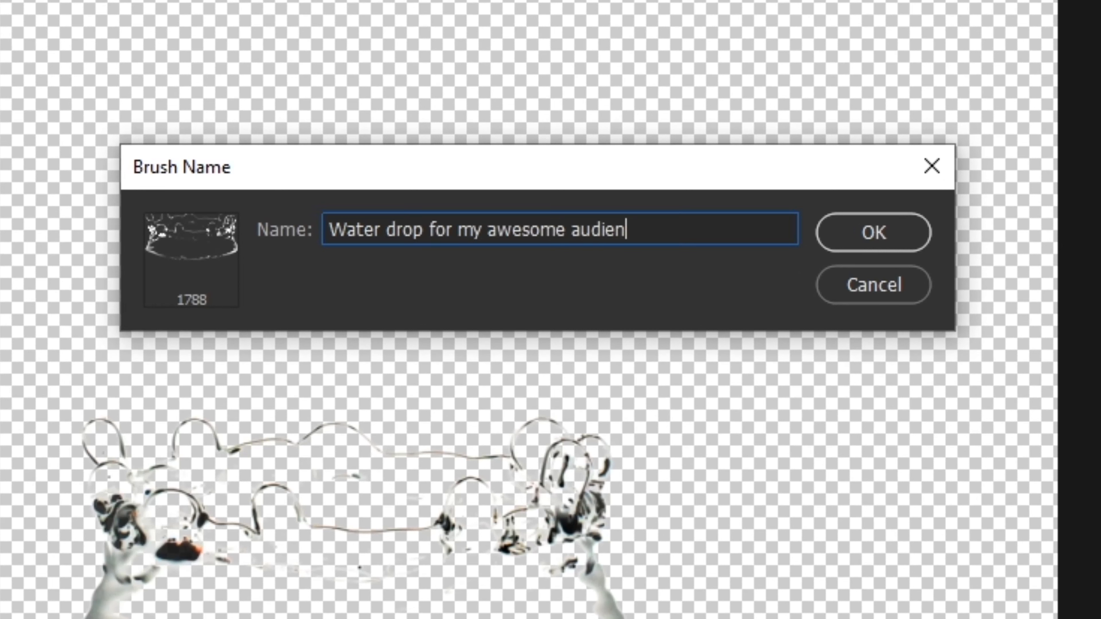
{"action": "type", "text": "ce, make sure to like"}
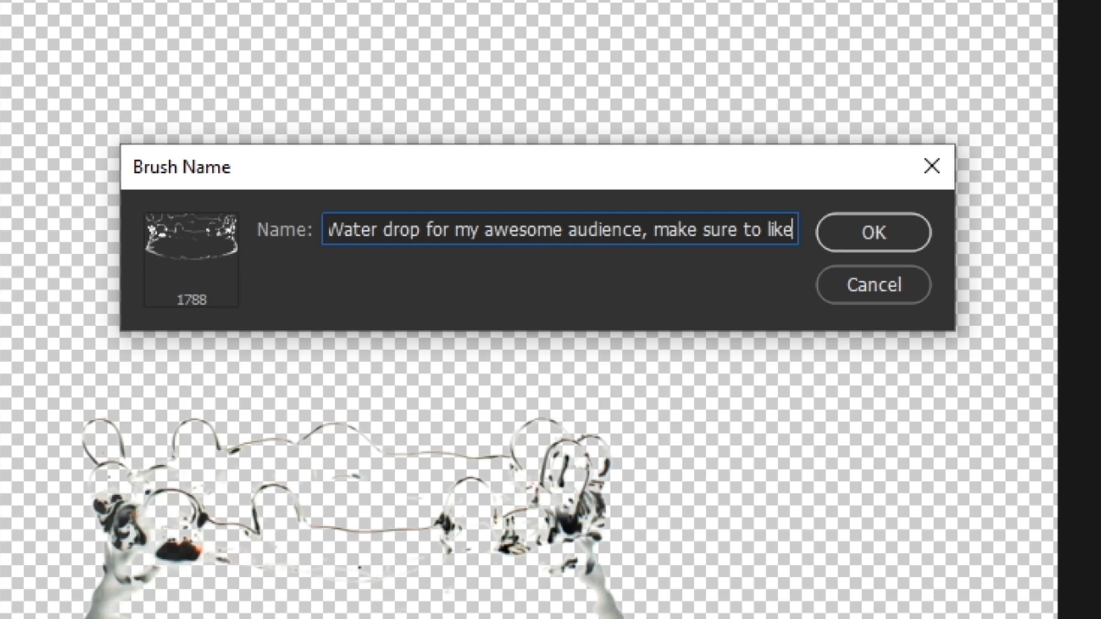
{"action": "type", "text": " and subscribe "}
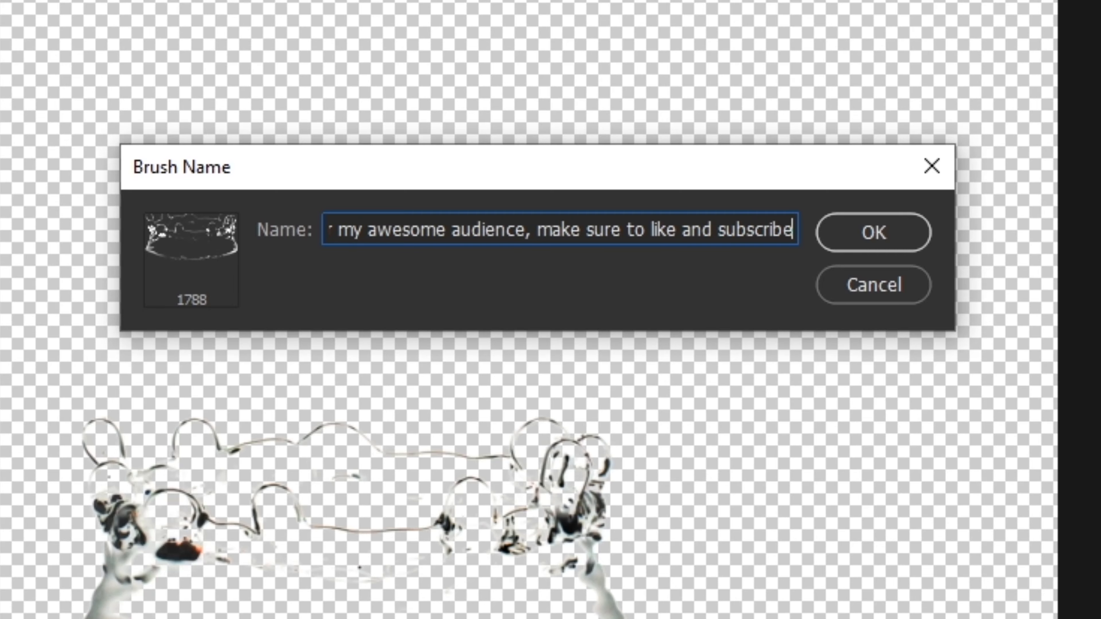
{"action": "type", "text": ";)"}
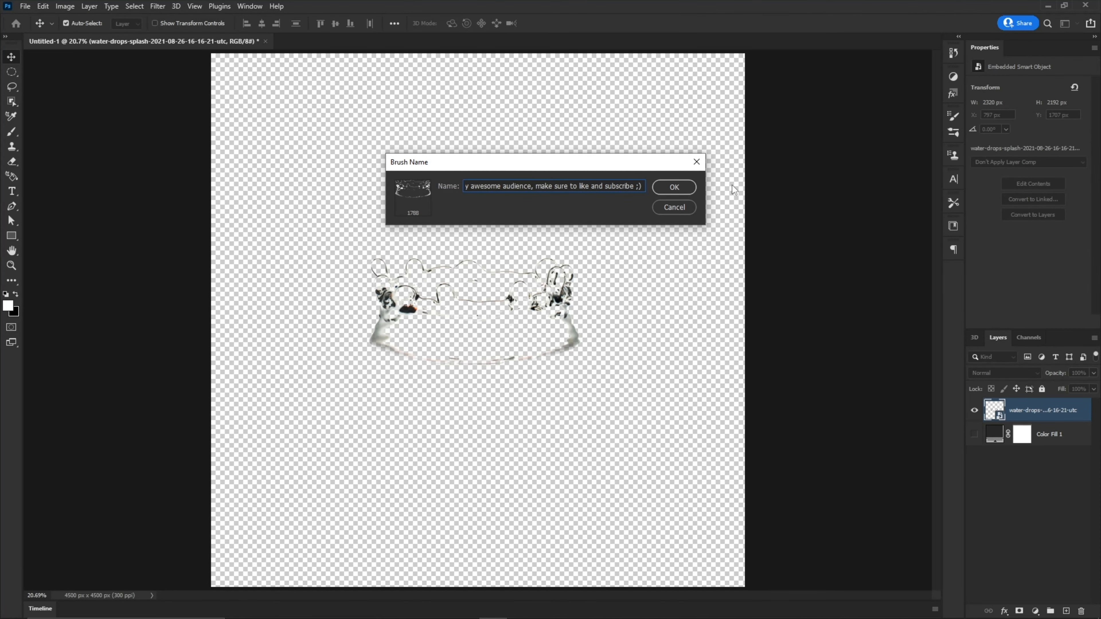
{"action": "left_click", "coordinate": [688, 191]}
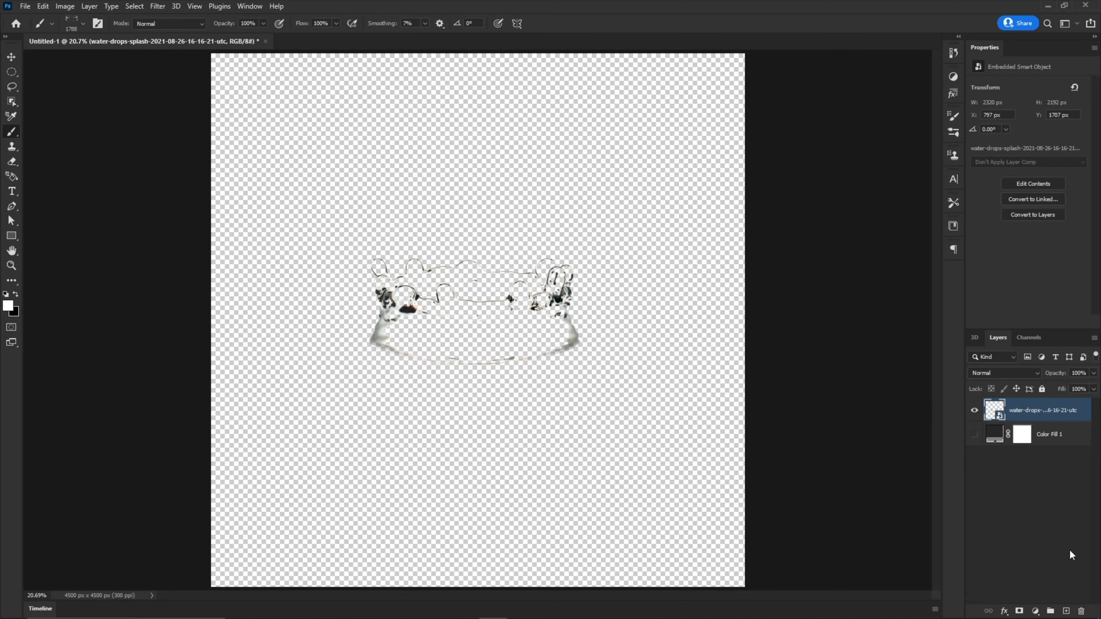
Show the dark grey Color Fill 1 layer, hide the water drops layer and add a new empty layer on top.
{"action": "left_click", "coordinate": [1069, 594]}
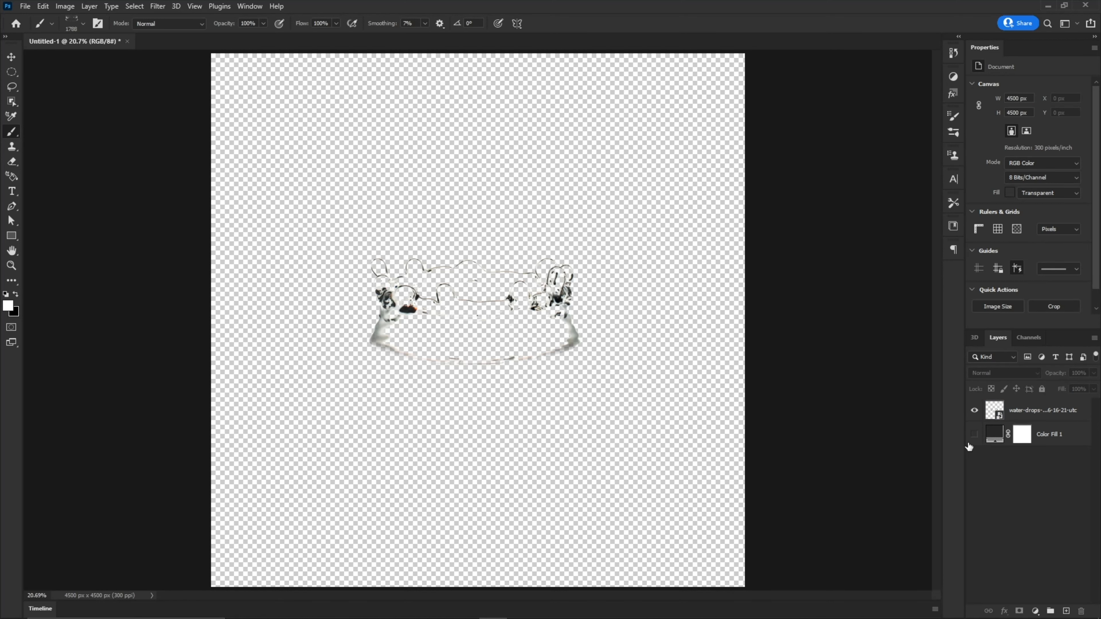
{"action": "left_click", "coordinate": [975, 434]}
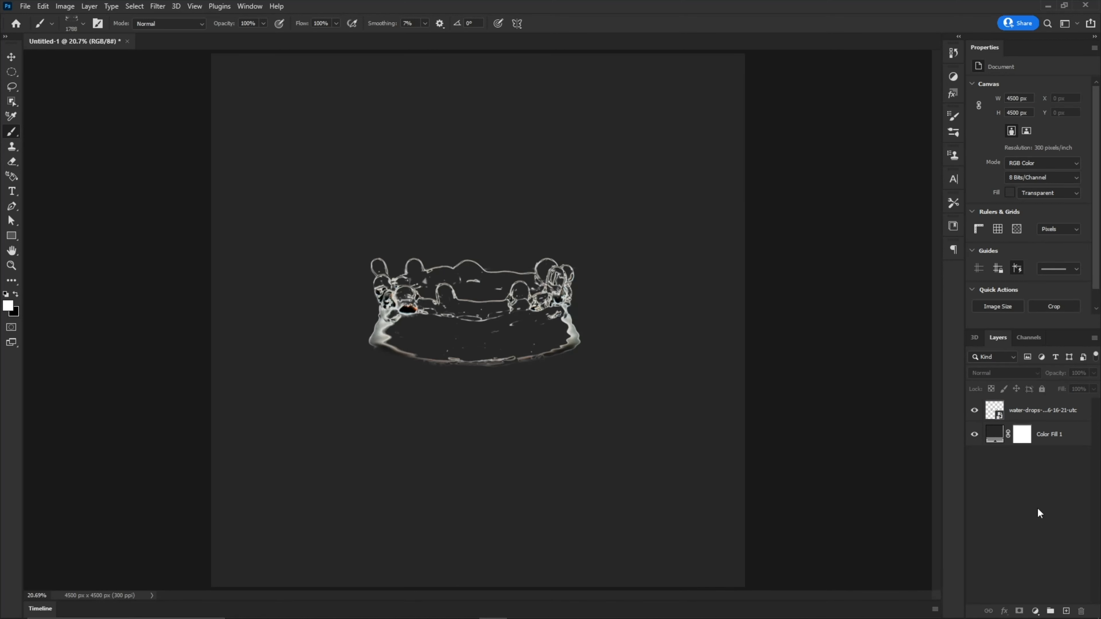
{"action": "left_click", "coordinate": [975, 411]}
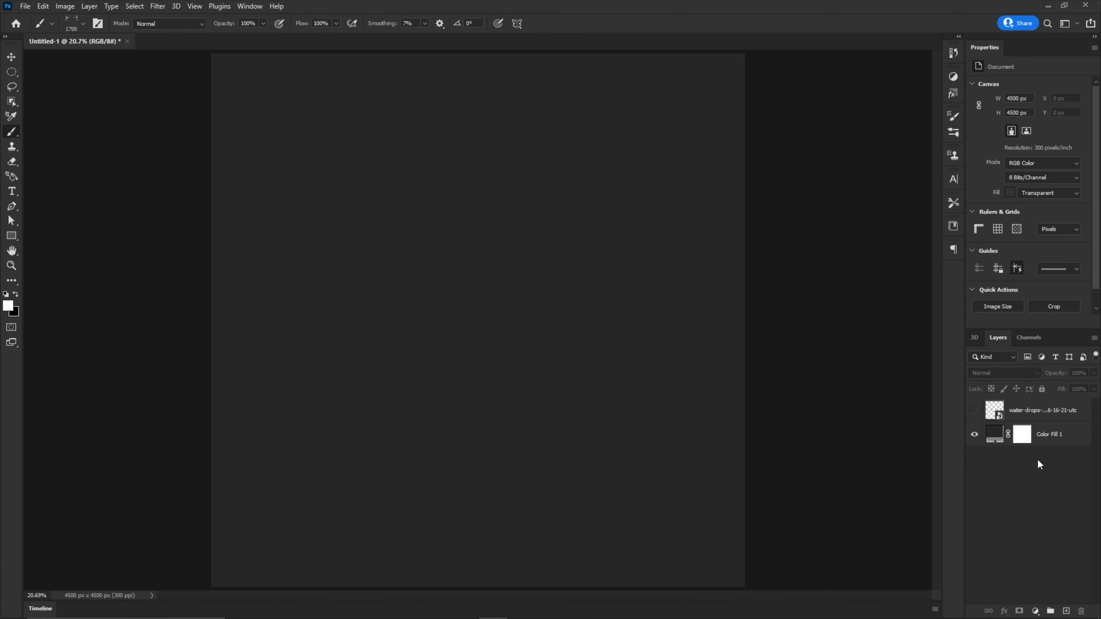
{"action": "left_click", "coordinate": [1066, 611]}
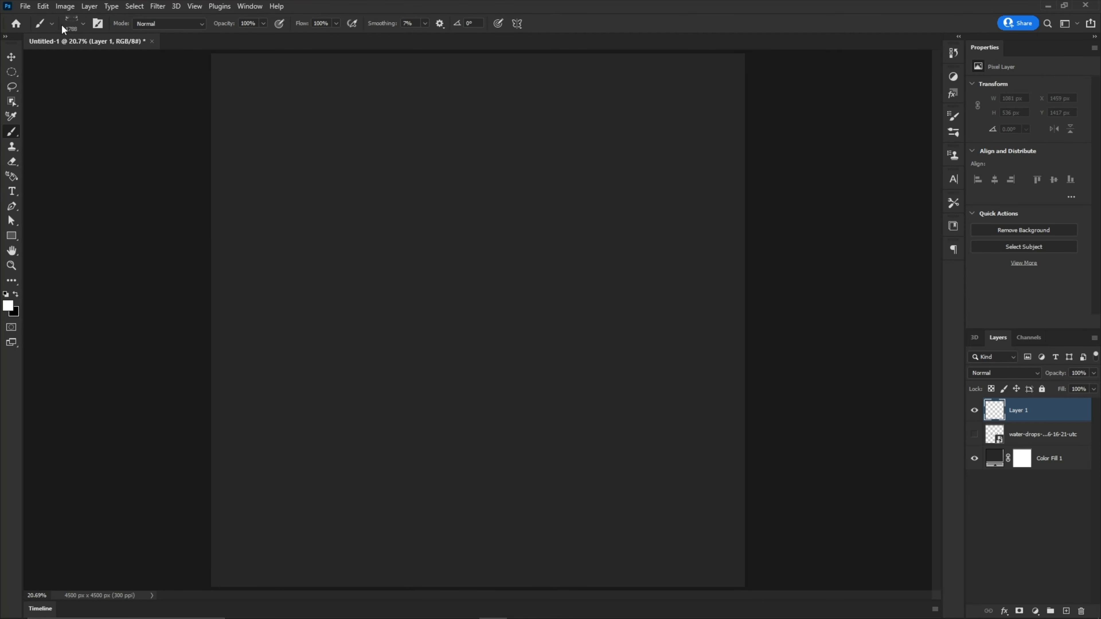
{"action": "left_click", "coordinate": [77, 23]}
{"action": "left_click", "coordinate": [25, 131]}
{"action": "left_click", "coordinate": [508, 197]}
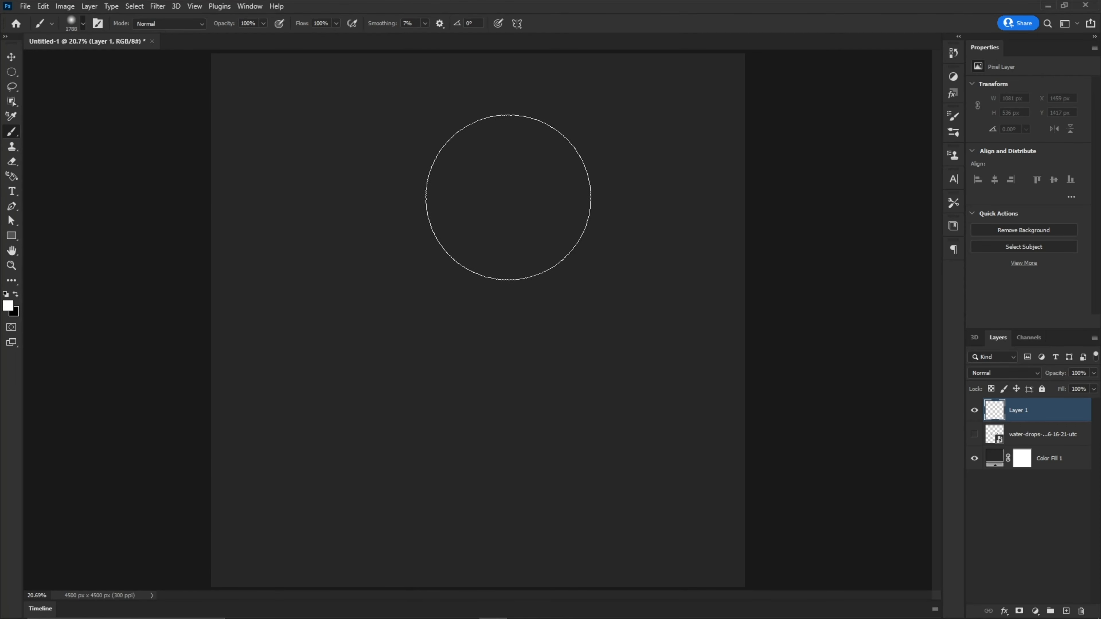
{"action": "left_click", "coordinate": [508, 197]}
{"action": "key", "text": "ctrl+z"}
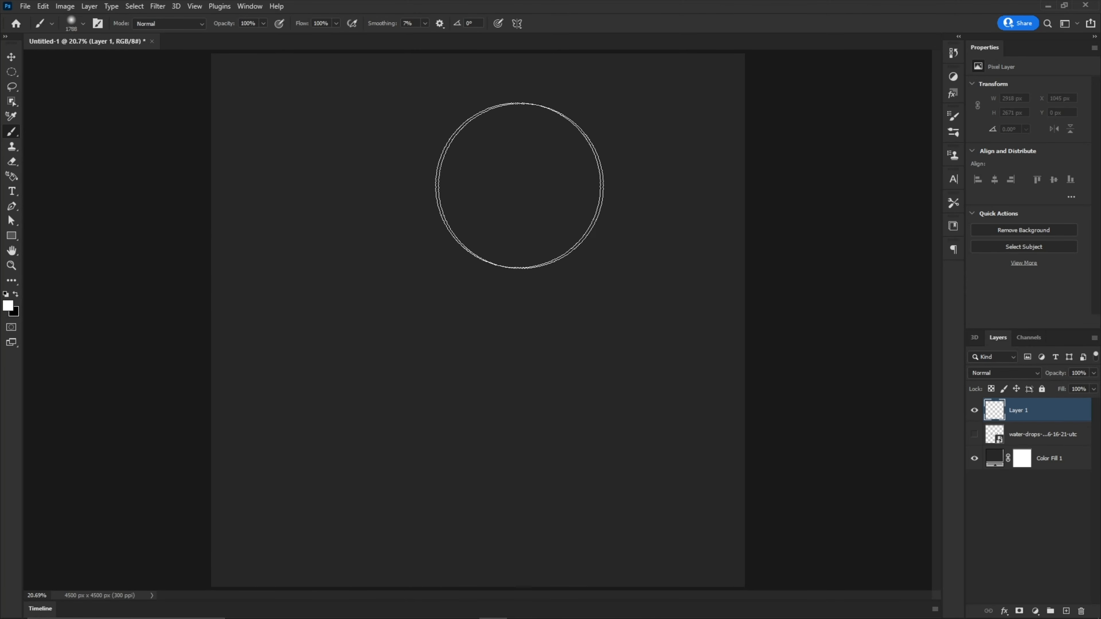
Choose the custom "Water drop for my awesome audience" brush from the preset list.
{"action": "left_click", "coordinate": [71, 22]}
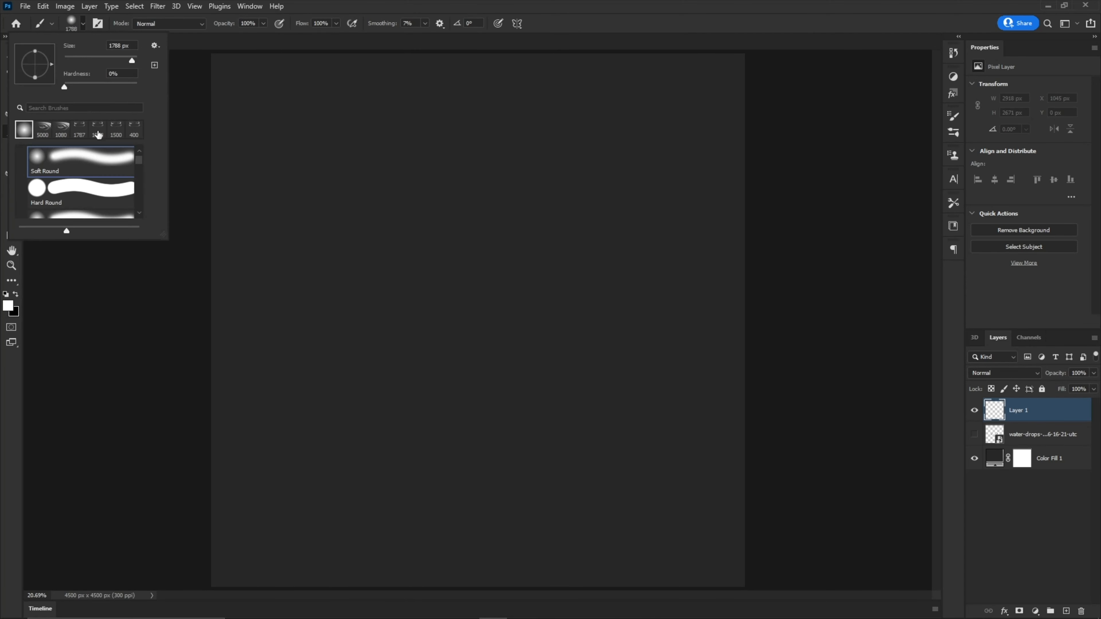
{"action": "scroll", "coordinate": [83, 168], "scroll_direction": "up", "scroll_amount": 1}
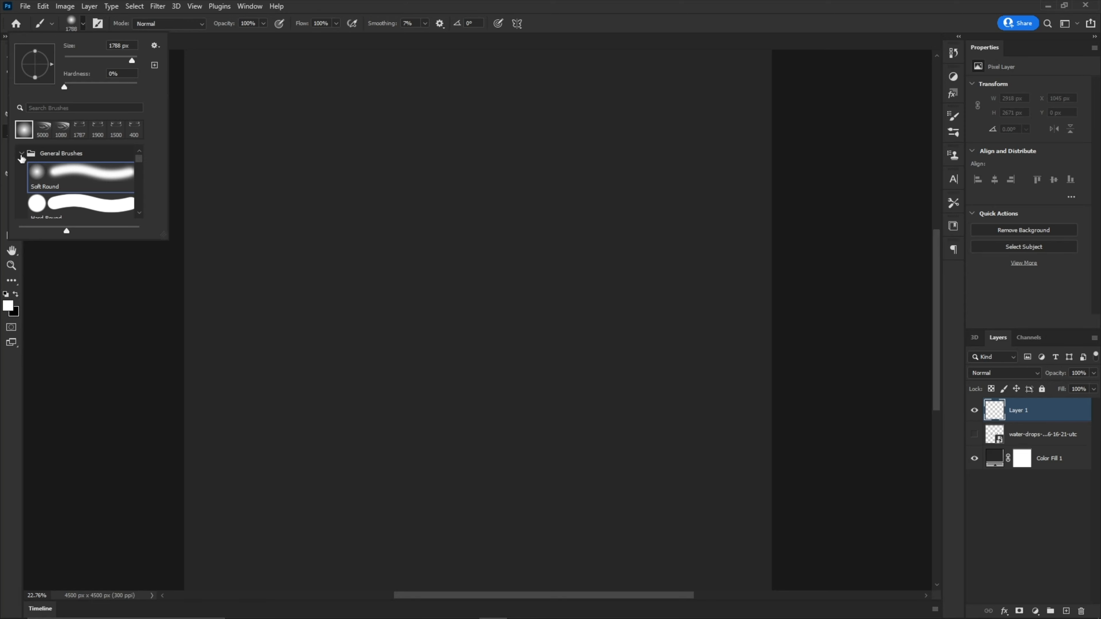
{"action": "left_click", "coordinate": [21, 154]}
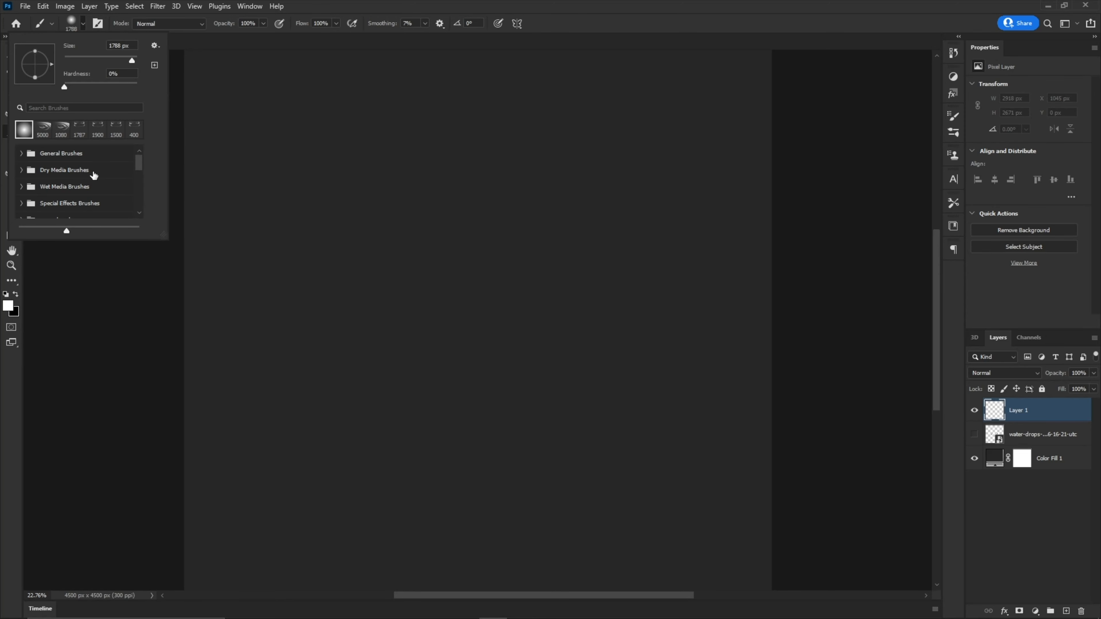
{"action": "scroll", "coordinate": [96, 164], "scroll_direction": "down", "scroll_amount": 5}
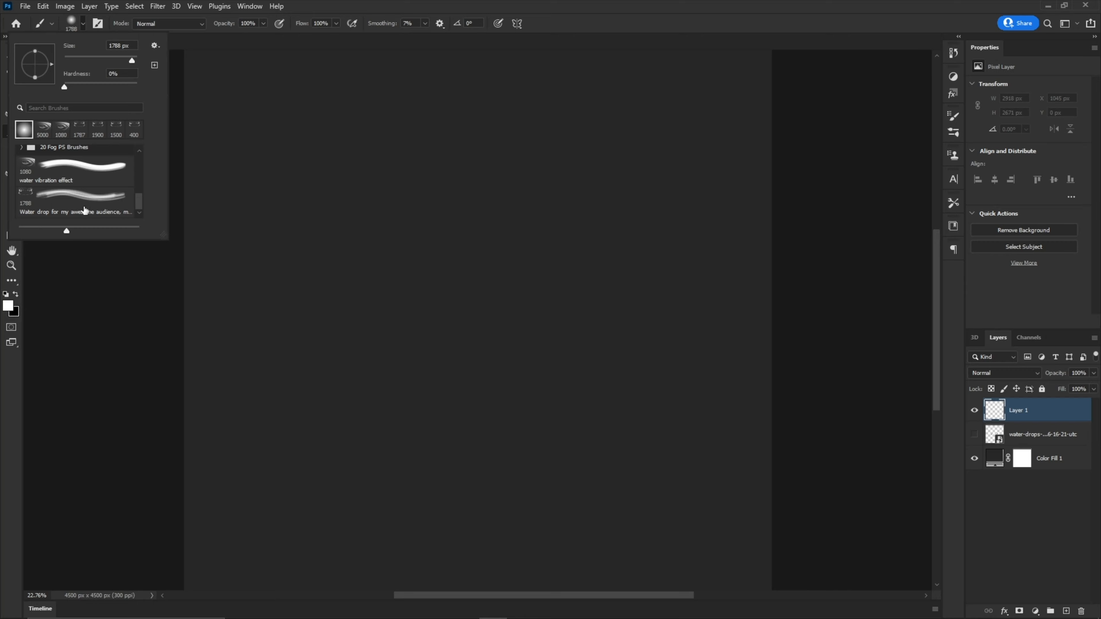
{"action": "scroll", "coordinate": [59, 196], "scroll_direction": "up", "scroll_amount": 1}
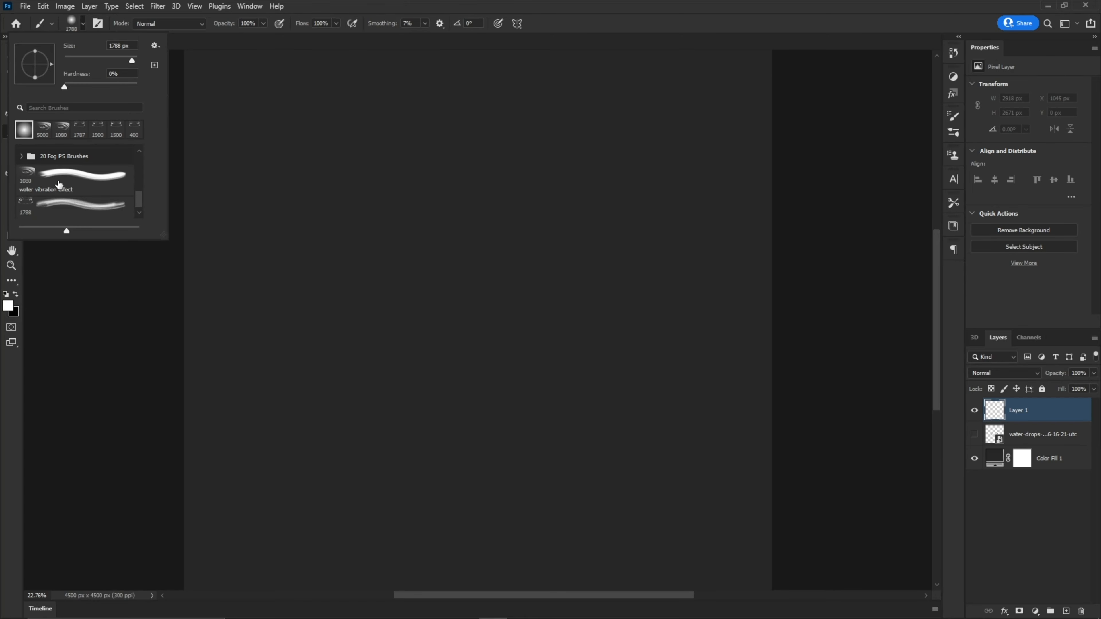
{"action": "scroll", "coordinate": [61, 182], "scroll_direction": "down", "scroll_amount": 1}
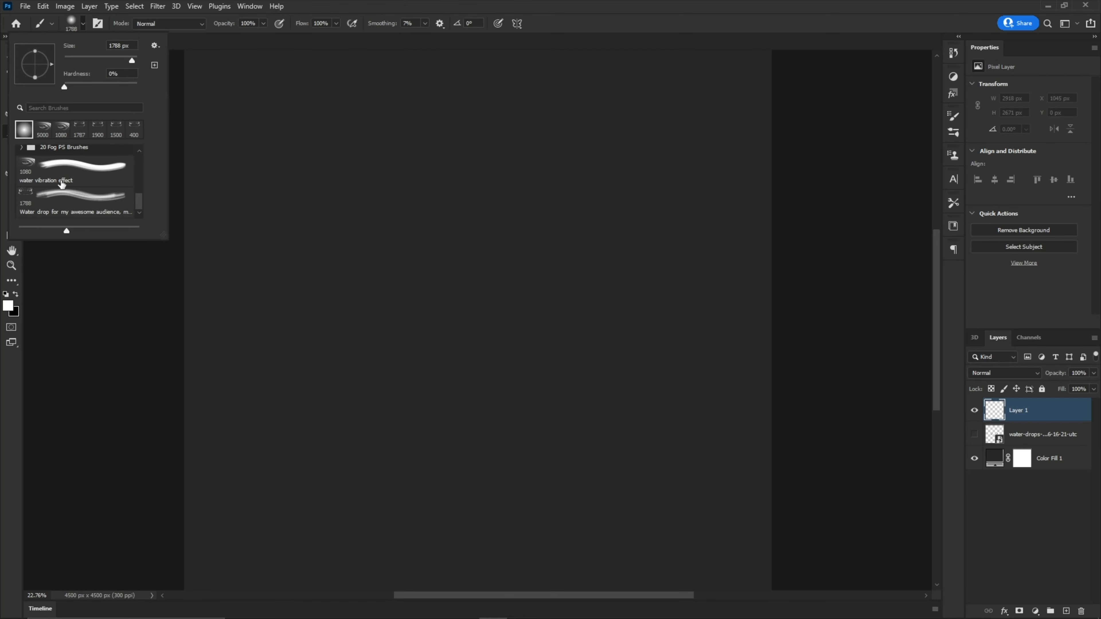
{"action": "left_click", "coordinate": [70, 204]}
Stamp five large white test splashes across Layer 1 at the brush's 1788 px size.
{"action": "left_click", "coordinate": [449, 263]}
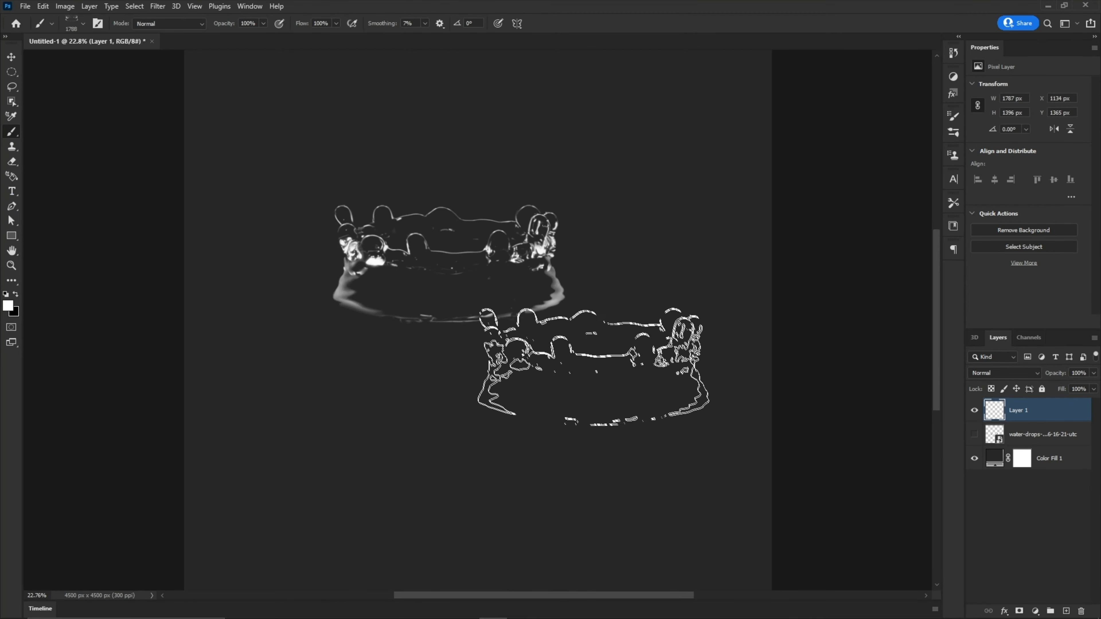
{"action": "left_click", "coordinate": [499, 408]}
{"action": "left_click", "coordinate": [575, 133]}
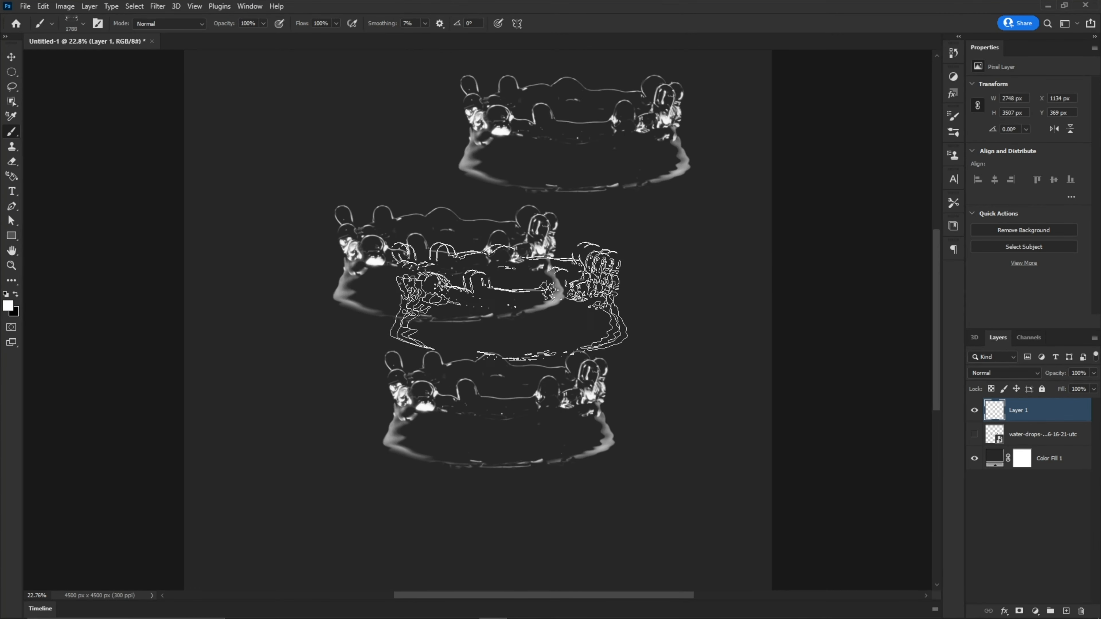
{"action": "left_click", "coordinate": [310, 126]}
{"action": "left_click", "coordinate": [331, 406]}
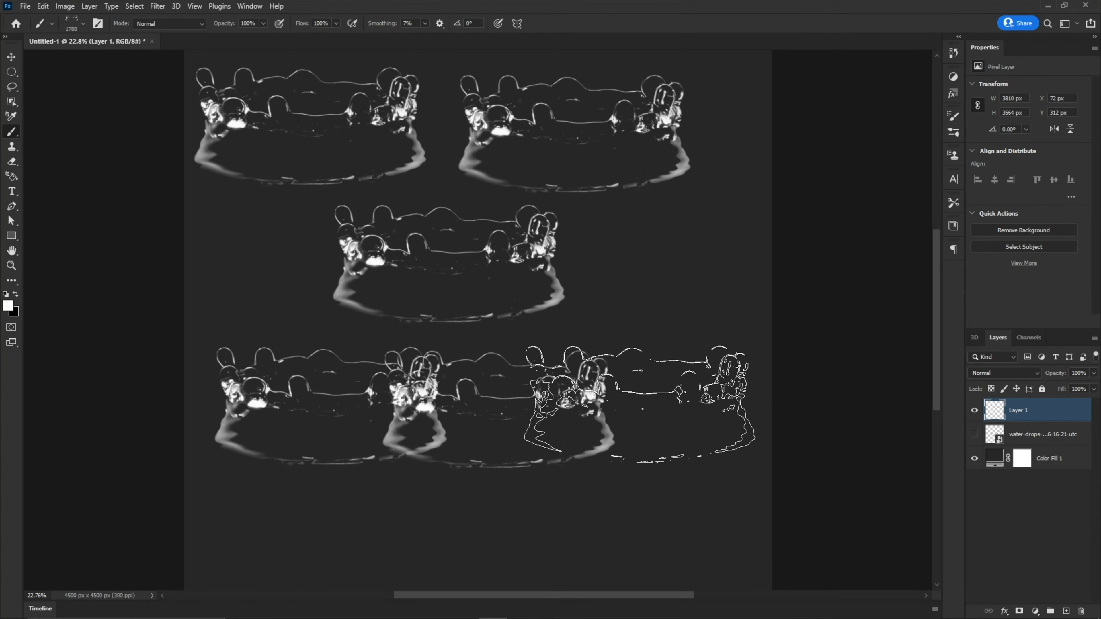
Shrink the water drop brush considerably and stamp three small test splashes on the empty area beside the large ones.
{"action": "key", "text": "bracketleft"}
{"action": "key", "text": "bracketleft"}
{"action": "key", "text": "bracketleft"}
{"action": "key", "text": "bracketleft"}
{"action": "key", "text": "bracketleft"}
{"action": "key", "text": "bracketleft"}
{"action": "key", "text": "bracketleft"}
{"action": "key", "text": "bracketleft"}
{"action": "key", "text": "bracketleft"}
{"action": "key", "text": "bracketleft"}
{"action": "key", "text": "bracketleft"}
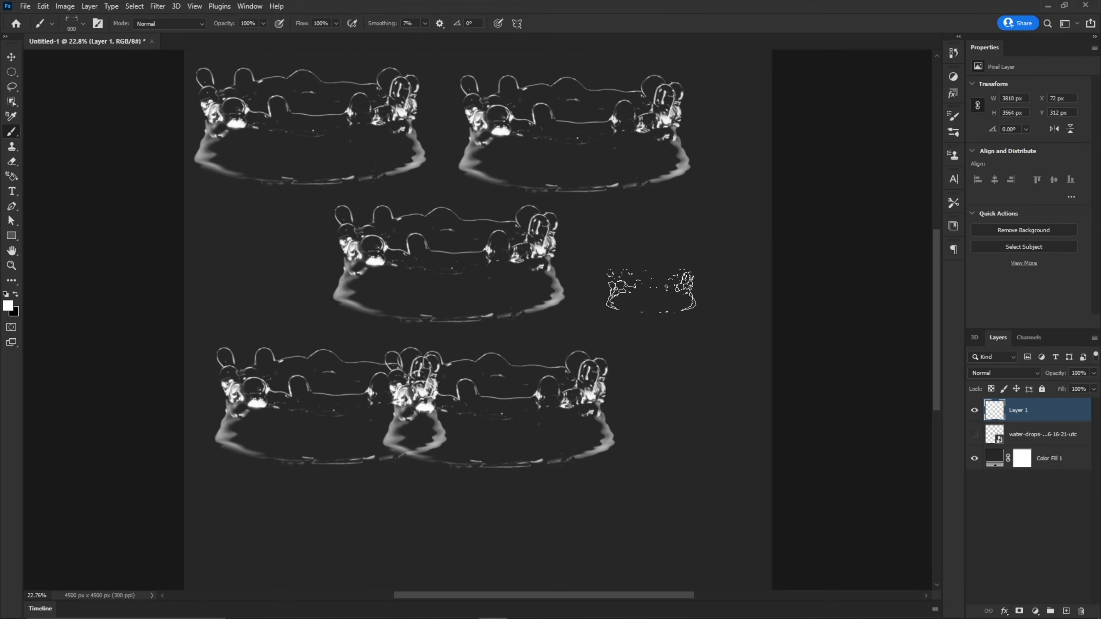
{"action": "key", "text": "bracketleft"}
{"action": "key", "text": "bracketleft"}
{"action": "key", "text": "bracketleft"}
{"action": "key", "text": "bracketleft"}
{"action": "key", "text": "bracketleft"}
{"action": "key", "text": "bracketleft"}
{"action": "left_click", "coordinate": [641, 288]}
{"action": "left_click", "coordinate": [659, 229]}
{"action": "left_click", "coordinate": [669, 358]}
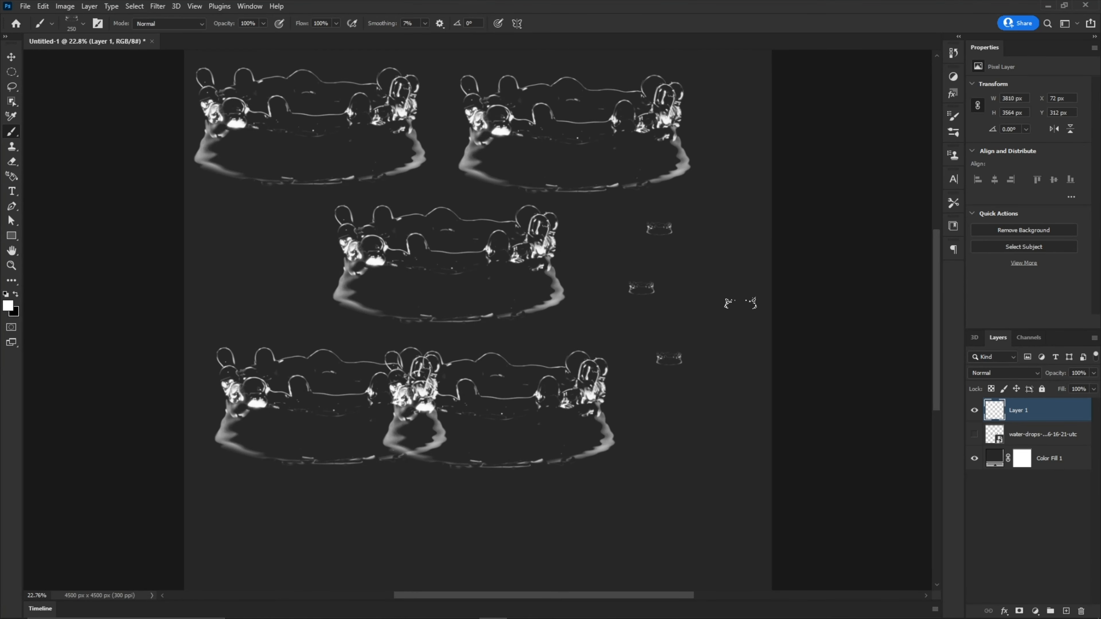
Enlarge the brush to 1400 px and undo all the test splashes on Layer 1.
{"action": "key", "text": "bracketright"}
{"action": "key", "text": "bracketright"}
{"action": "key", "text": "bracketright"}
{"action": "key", "text": "bracketright"}
{"action": "key", "text": "bracketright"}
{"action": "key", "text": "bracketright"}
{"action": "key", "text": "bracketright"}
{"action": "key", "text": "bracketright"}
{"action": "key", "text": "bracketright"}
{"action": "key", "text": "bracketright"}
{"action": "key", "text": "bracketright"}
{"action": "key", "text": "bracketright"}
{"action": "key", "text": "ctrl+z"}
{"action": "key", "text": "ctrl+z"}
{"action": "key", "text": "ctrl+z"}
{"action": "key", "text": "ctrl+z"}
{"action": "key", "text": "ctrl+z"}
{"action": "key", "text": "ctrl+z"}
{"action": "key", "text": "ctrl+z"}
{"action": "key", "text": "ctrl+z"}
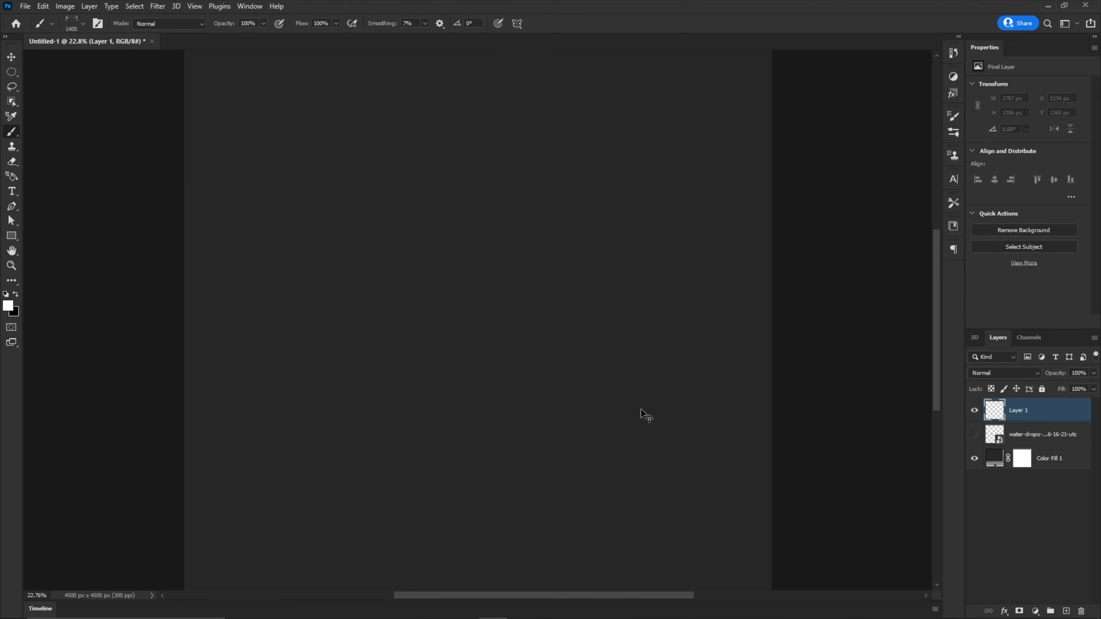
{"action": "key", "text": "ctrl+minus"}
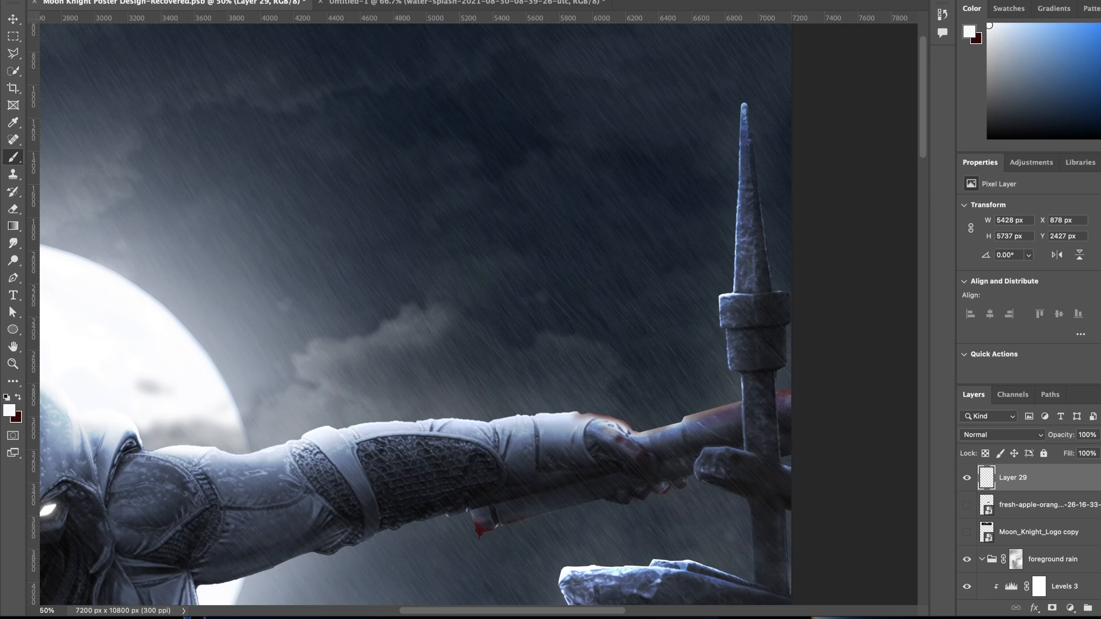
With the water splash 2 brush at 200 px, stamp a white splash on Layer 29 along the left edge of the spire's tip.
{"action": "left_click", "coordinate": [35, 1]}
{"action": "left_click", "coordinate": [46, 12]}
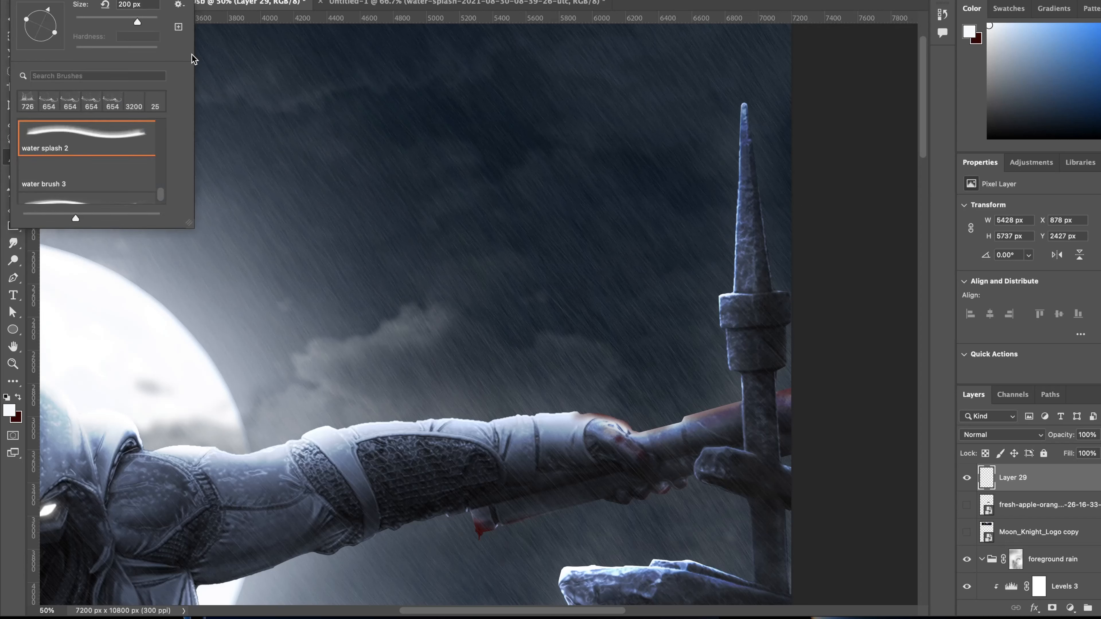
{"action": "left_click", "coordinate": [739, 115]}
{"action": "key", "text": "super+z"}
{"action": "key", "text": "z"}
{"action": "left_click", "coordinate": [746, 119]}
{"action": "left_click", "coordinate": [745, 119]}
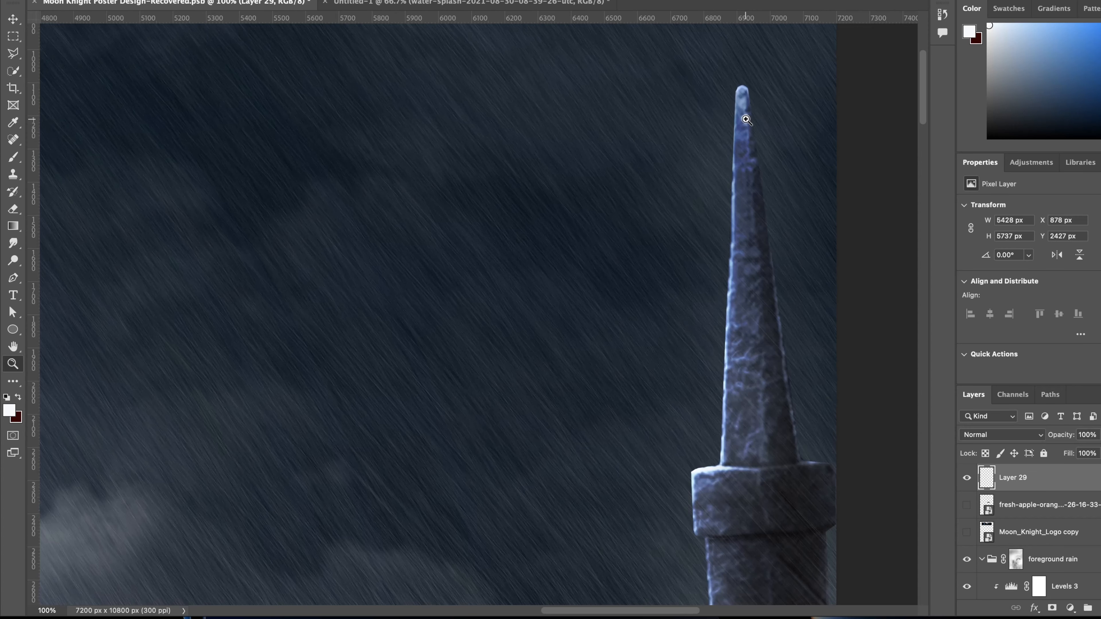
{"action": "left_click", "coordinate": [745, 119]}
{"action": "key", "text": "b"}
{"action": "left_click", "coordinate": [717, 68]}
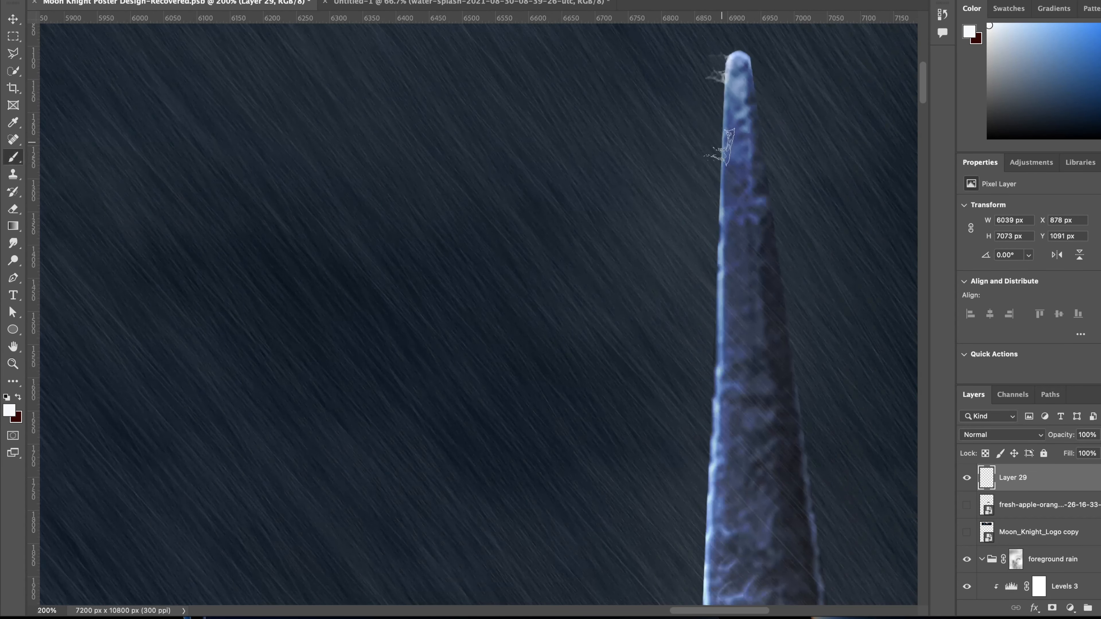
Stamp more small splashes down the left edge and face of the tapered spire, ending just above its collar.
{"action": "key", "text": "super+minus"}
{"action": "left_click", "coordinate": [596, 224]}
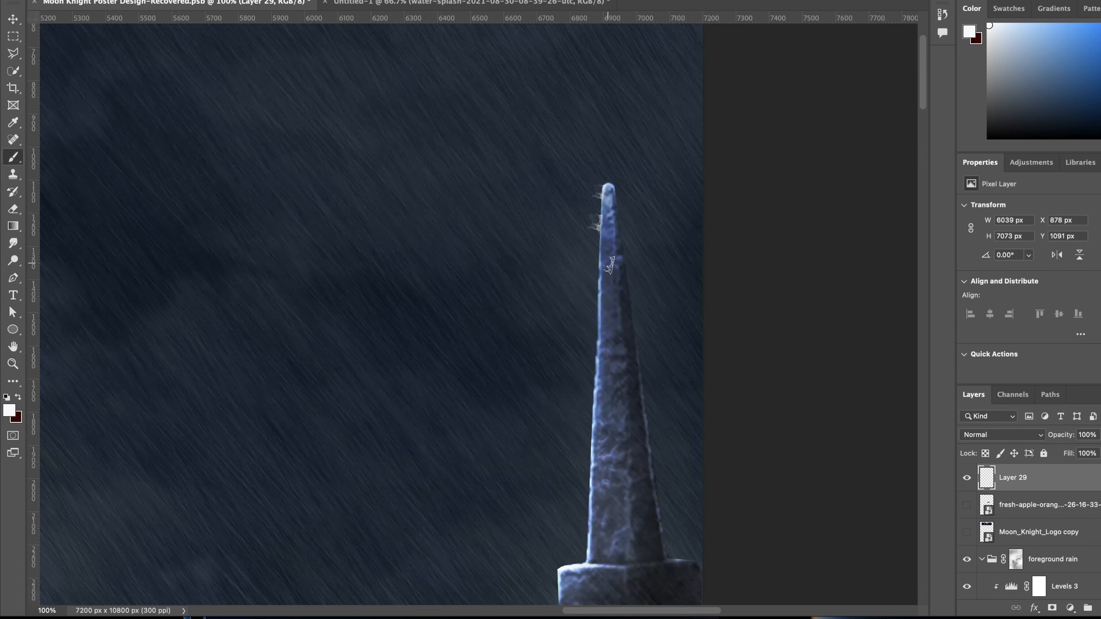
{"action": "left_click", "coordinate": [609, 269]}
{"action": "key", "text": "super+z"}
{"action": "left_click", "coordinate": [604, 284]}
{"action": "left_click", "coordinate": [599, 331]}
{"action": "left_click", "coordinate": [597, 386]}
{"action": "left_click", "coordinate": [619, 439]}
{"action": "left_click", "coordinate": [587, 463]}
{"action": "left_click", "coordinate": [590, 492]}
{"action": "left_click", "coordinate": [619, 500]}
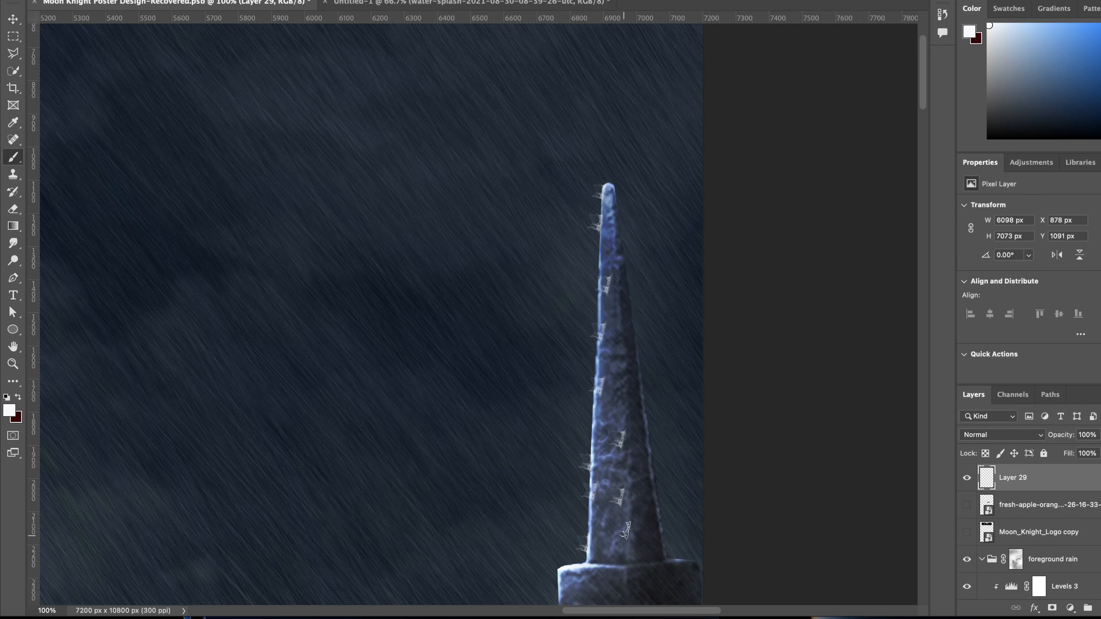
{"action": "left_click", "coordinate": [584, 543]}
Stamp small splashes on the top edge and left side of the stone collar and the block beneath it.
{"action": "scroll", "coordinate": [572, 499], "scroll_direction": "down", "scroll_amount": 5}
{"action": "left_click", "coordinate": [557, 427]}
{"action": "left_click", "coordinate": [570, 426]}
{"action": "scroll", "coordinate": [571, 424], "scroll_direction": "down", "scroll_amount": 2}
{"action": "left_click", "coordinate": [556, 391]}
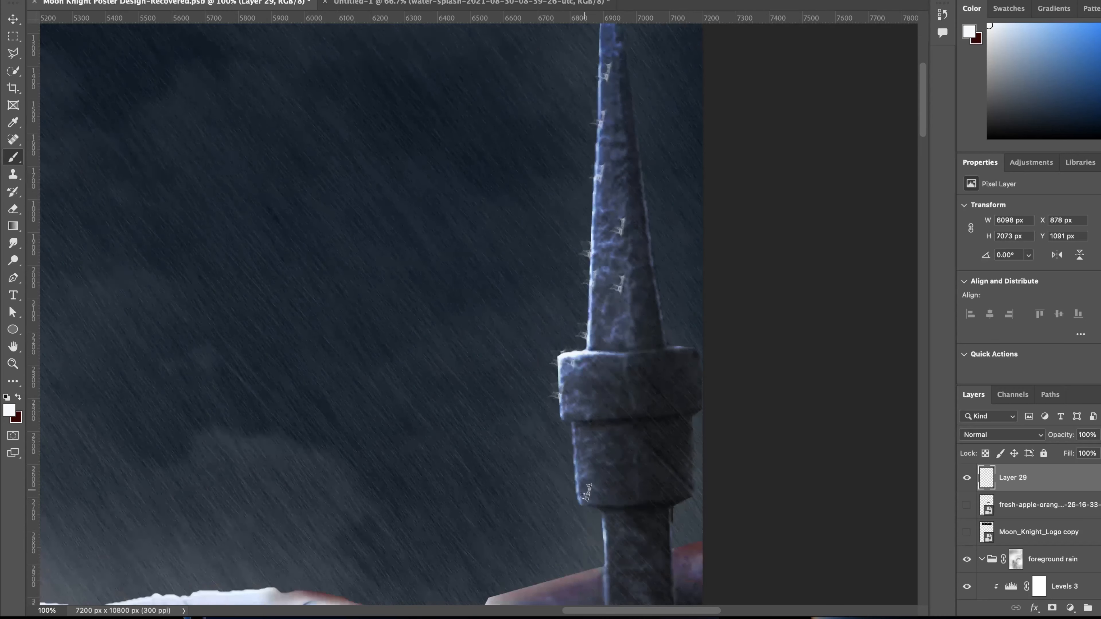
{"action": "left_click", "coordinate": [580, 495]}
{"action": "left_click", "coordinate": [577, 445]}
Stamp small splashes along the left side of the narrow shaft below the collar, down to its base.
{"action": "scroll", "coordinate": [578, 446], "scroll_direction": "down", "scroll_amount": 2}
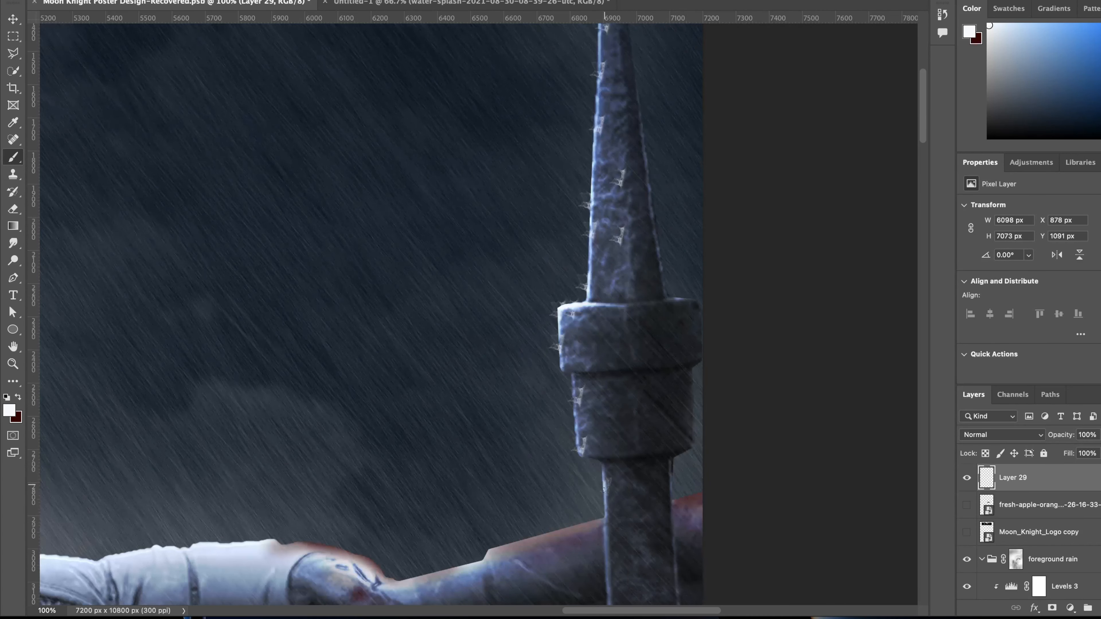
{"action": "scroll", "coordinate": [605, 490], "scroll_direction": "down", "scroll_amount": 4}
{"action": "left_click", "coordinate": [606, 424]}
{"action": "left_click", "coordinate": [620, 478]}
{"action": "left_click", "coordinate": [615, 504]}
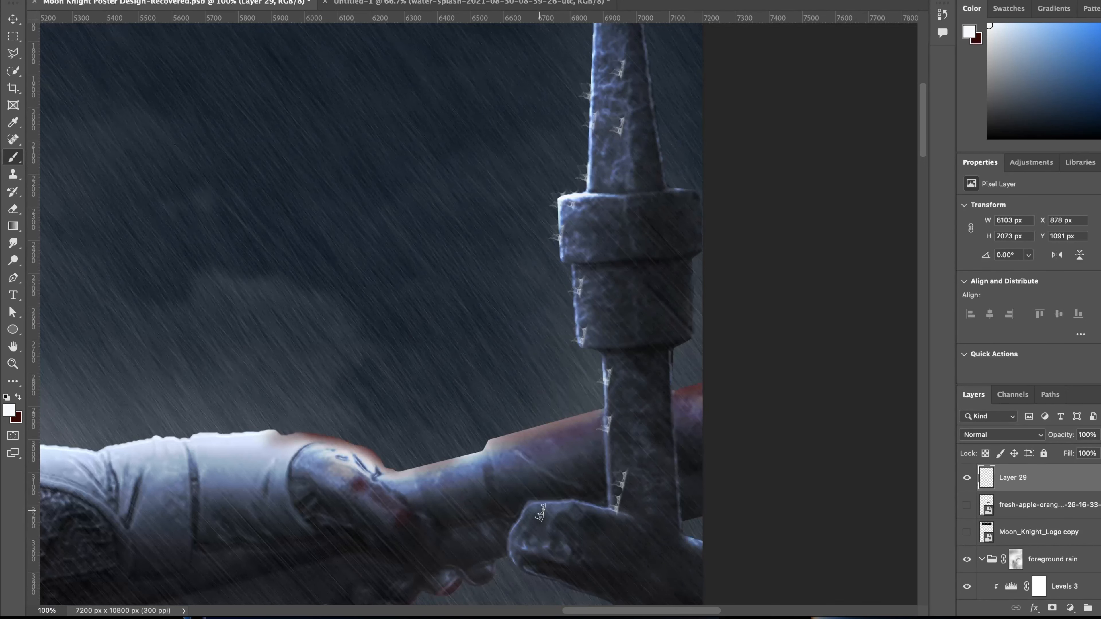
Erase most of the splash on the face of the upper spire with a small eraser.
{"action": "scroll", "coordinate": [755, 300], "scroll_direction": "up", "scroll_amount": 10}
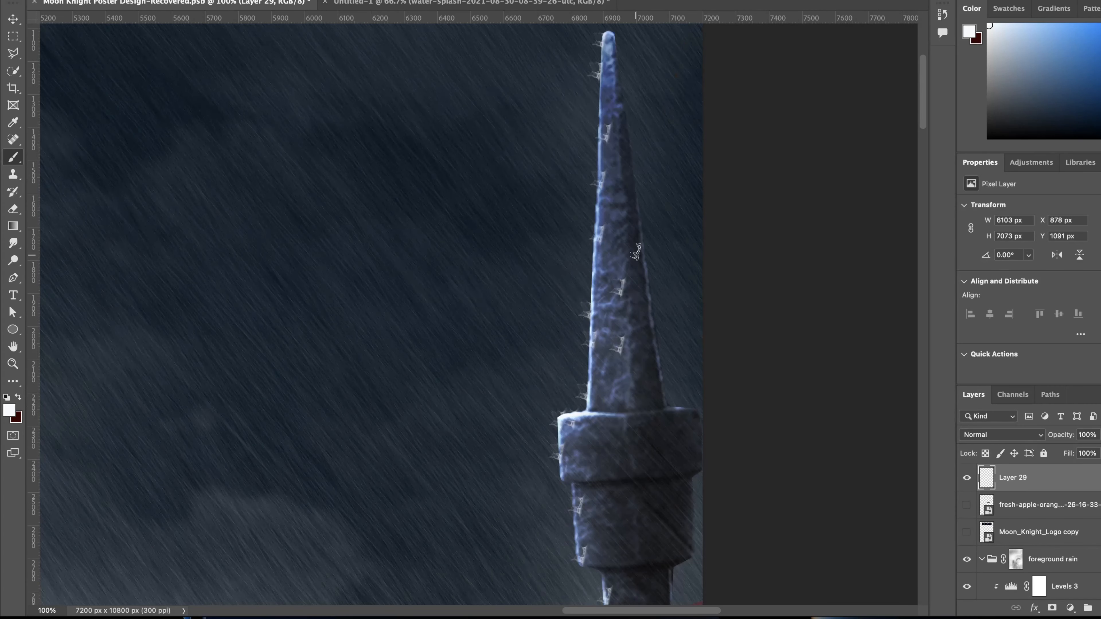
{"action": "key", "text": "e"}
{"action": "key", "text": "["}
{"action": "key", "text": "["}
{"action": "key", "text": "["}
{"action": "key", "text": "["}
{"action": "key", "text": "["}
{"action": "key", "text": "["}
{"action": "key", "text": "["}
{"action": "key", "text": "["}
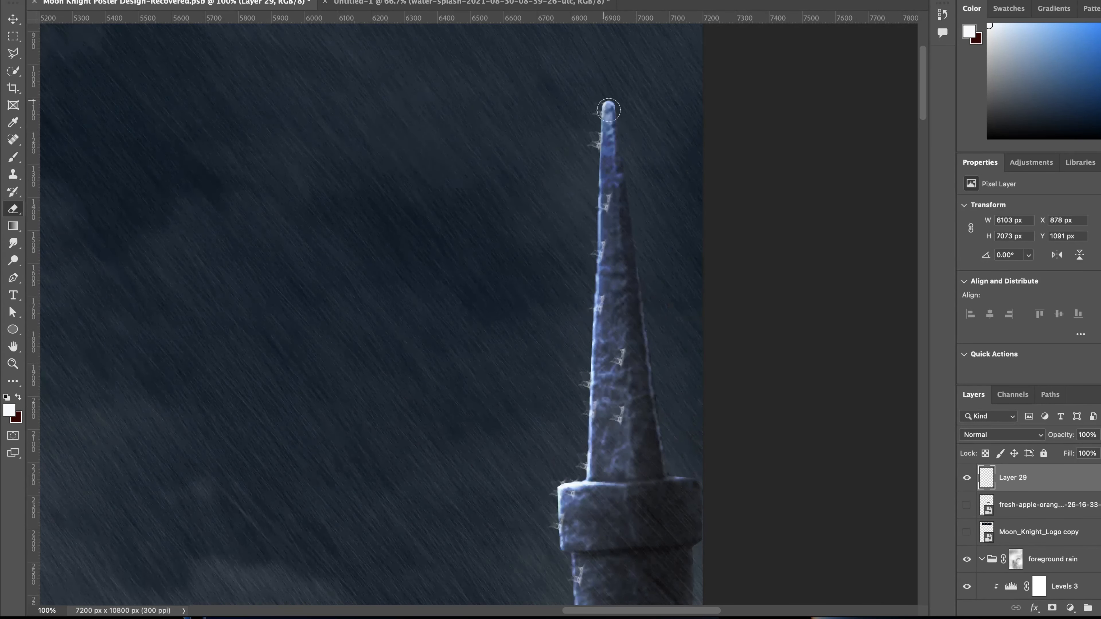
{"action": "key", "text": "["}
{"action": "key", "text": "["}
{"action": "left_click_drag", "start_coordinate": [607, 224], "coordinate": [609, 190]}
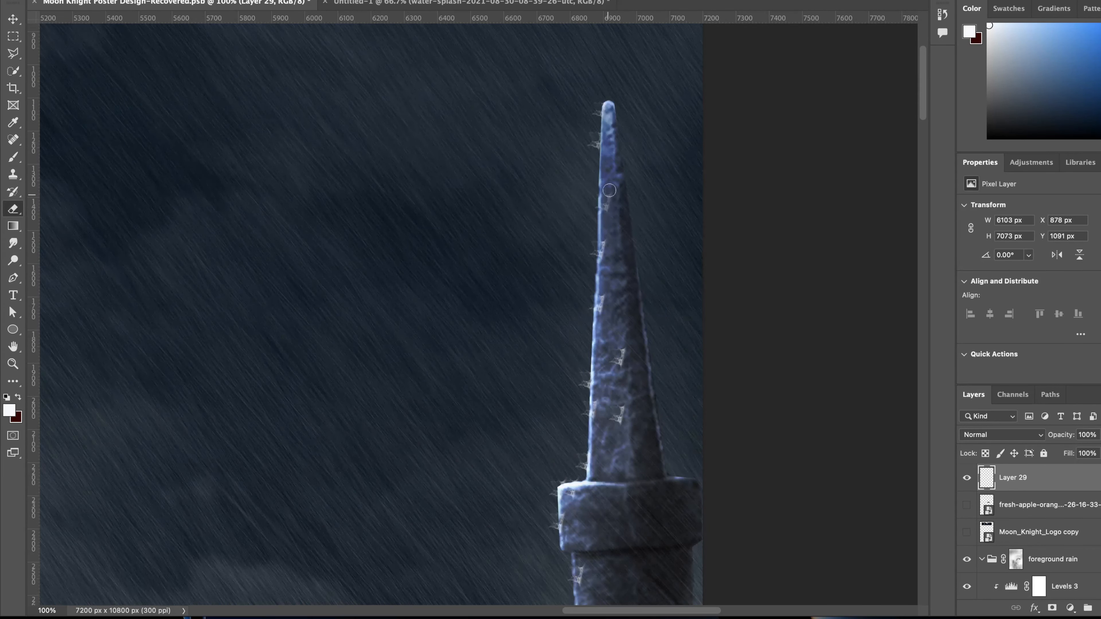